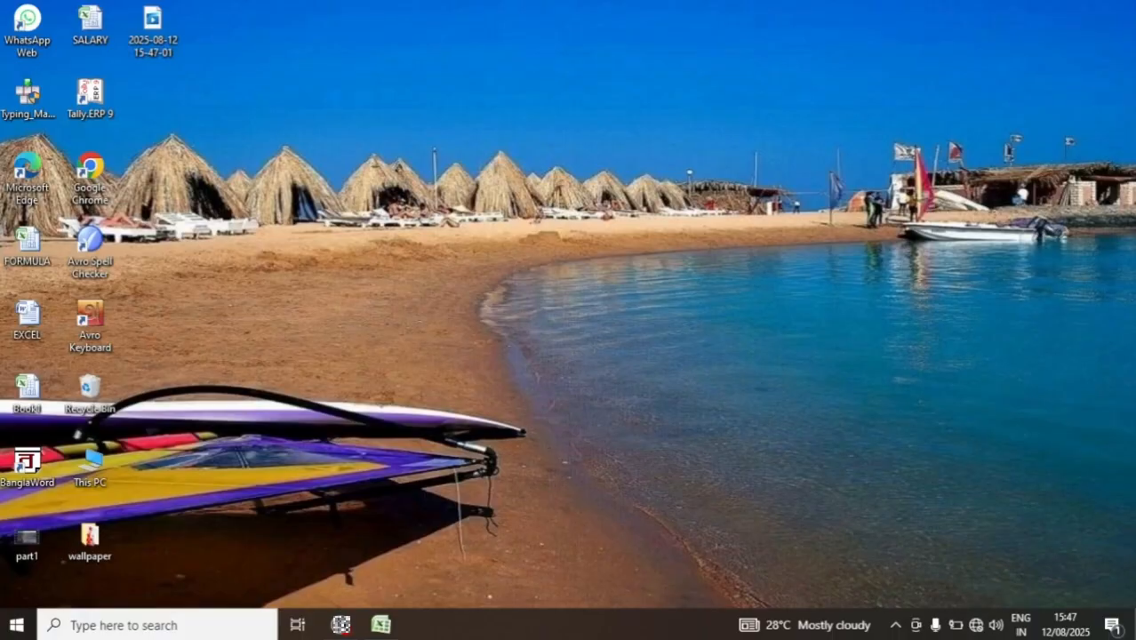
# - Switch to the SALARY workbook in Excel and examine the serial number, employee name, salary and POST columns
pyautogui.click(396, 629)
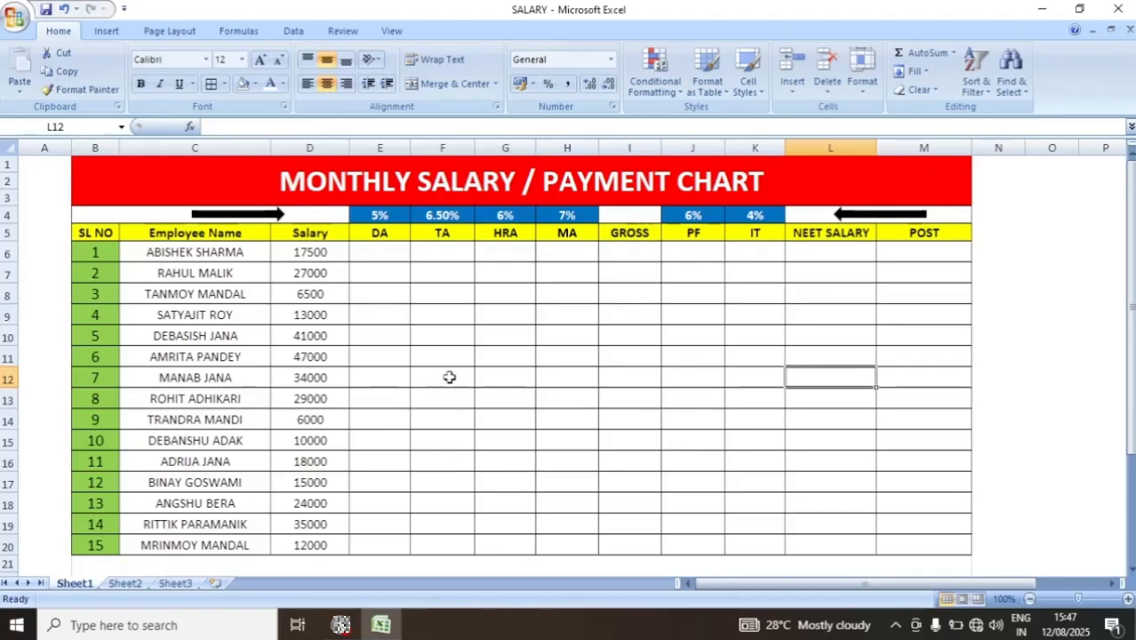
pyautogui.click(97, 233)
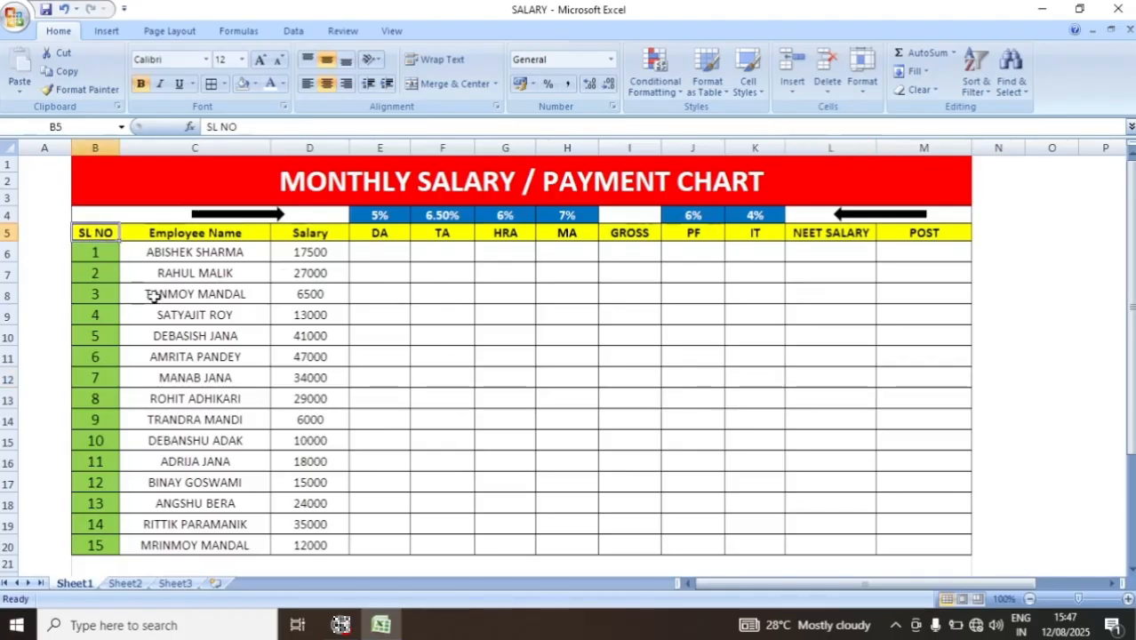
pyautogui.click(180, 234)
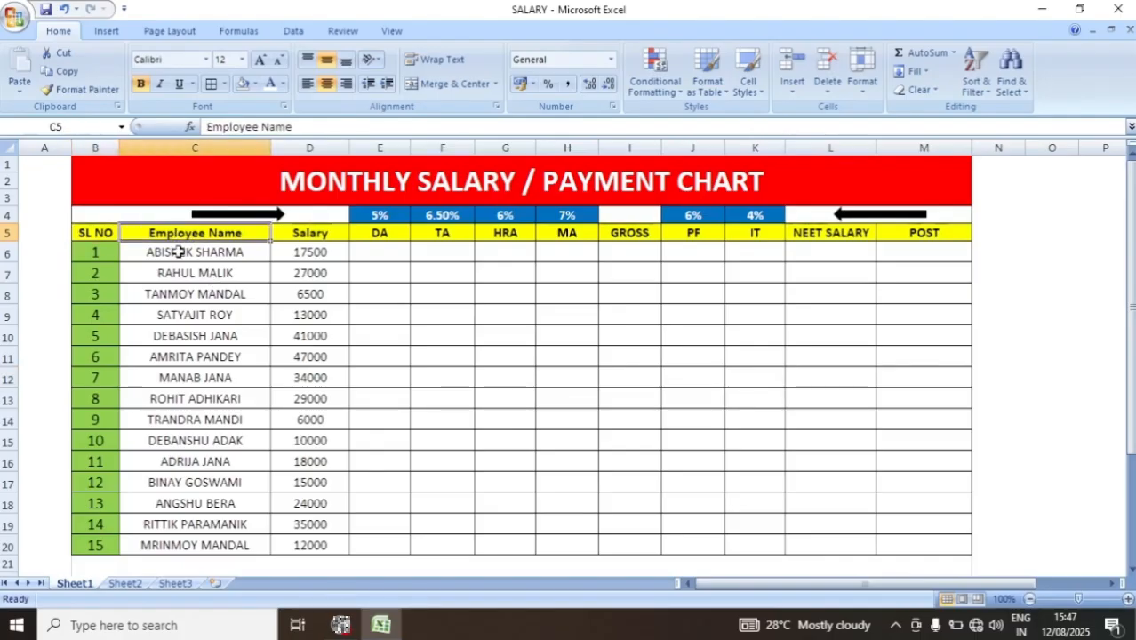
pyautogui.moveTo(177, 253); pyautogui.dragTo(201, 541)
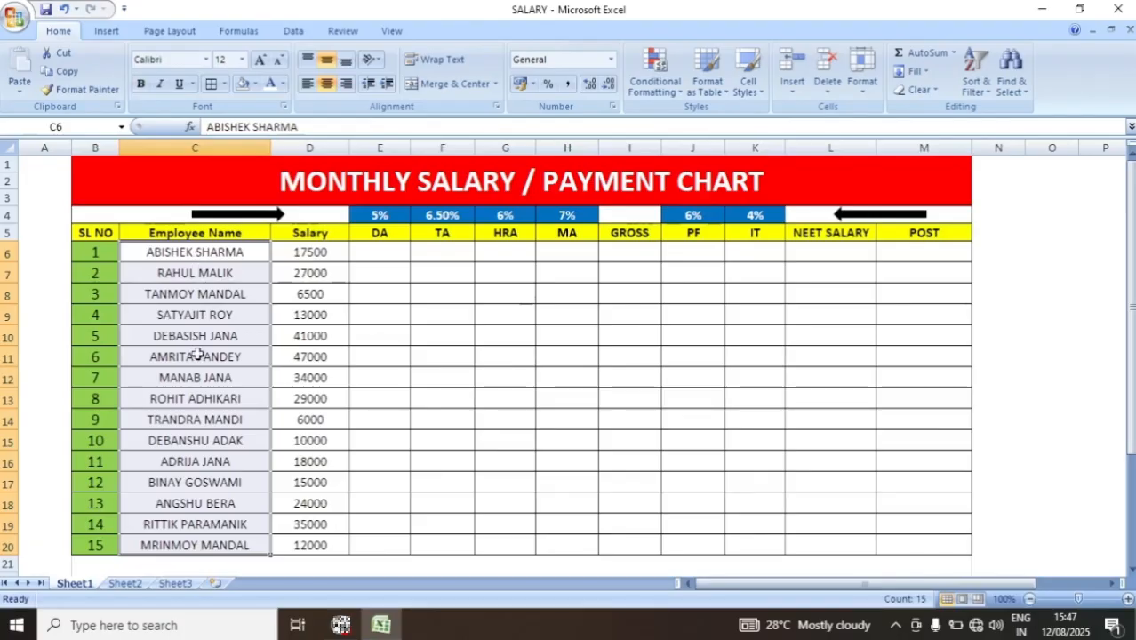
pyautogui.click(305, 235)
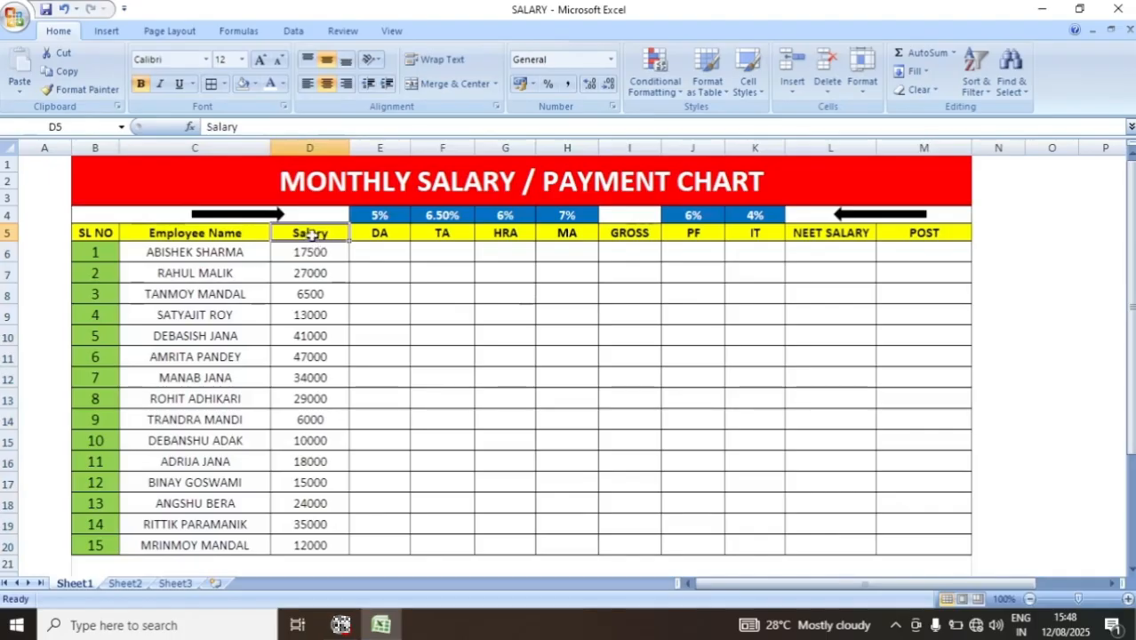
pyautogui.moveTo(311, 251); pyautogui.dragTo(322, 540)
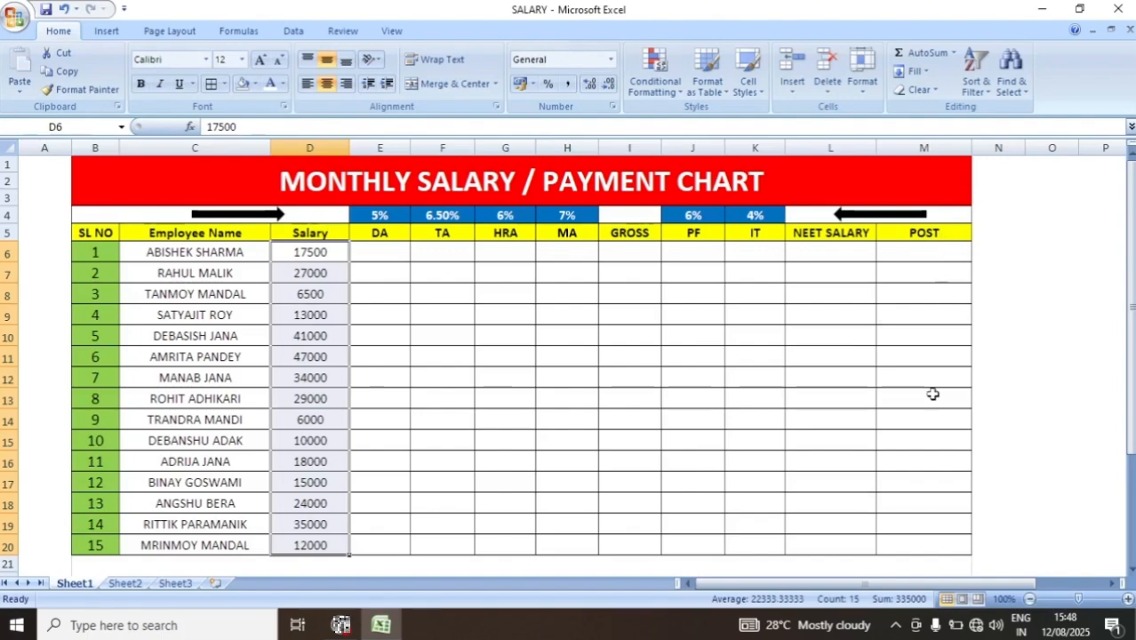
pyautogui.moveTo(930, 482); pyautogui.dragTo(937, 536)
pyautogui.click(938, 504)
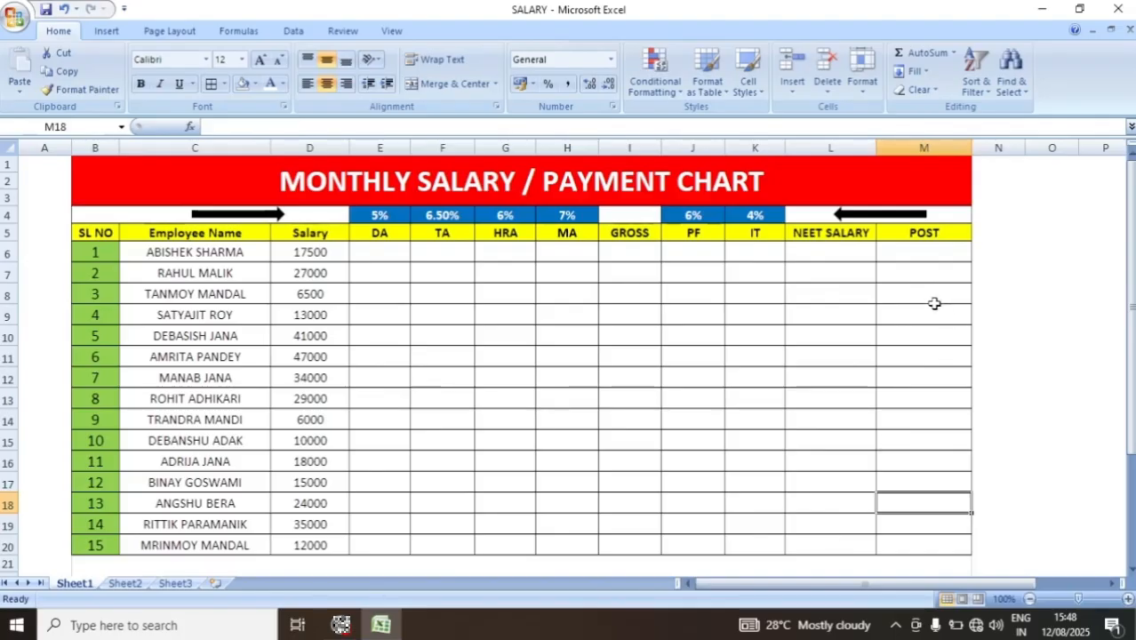
pyautogui.click(921, 252)
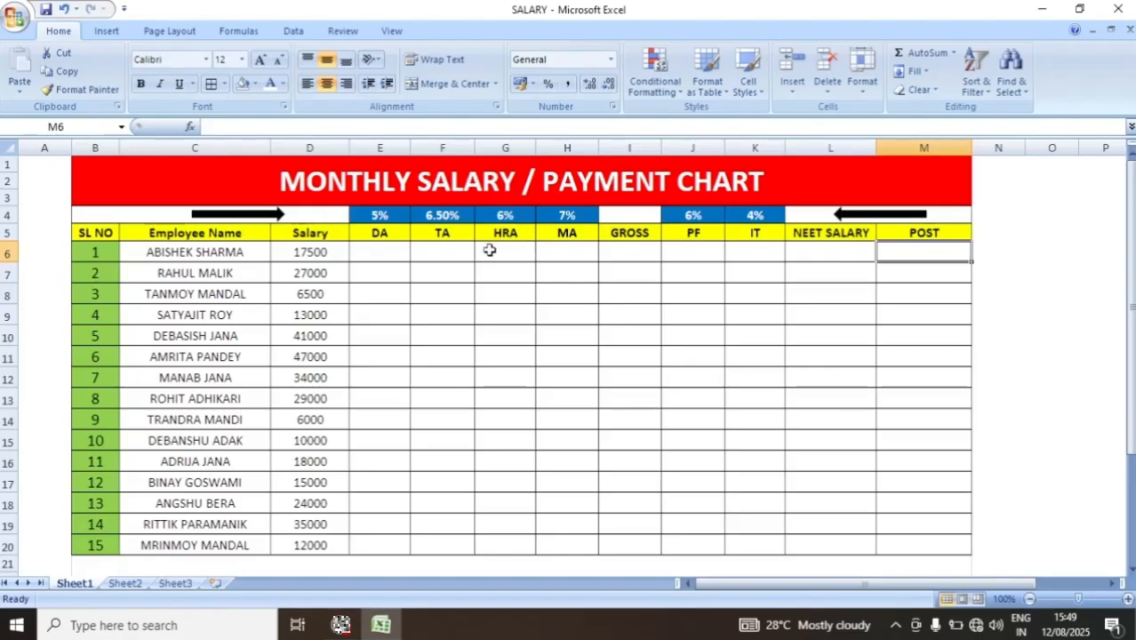
# - Enter the DA formula =D6*5% in cell E6 for the first employee
pyautogui.click(379, 251)
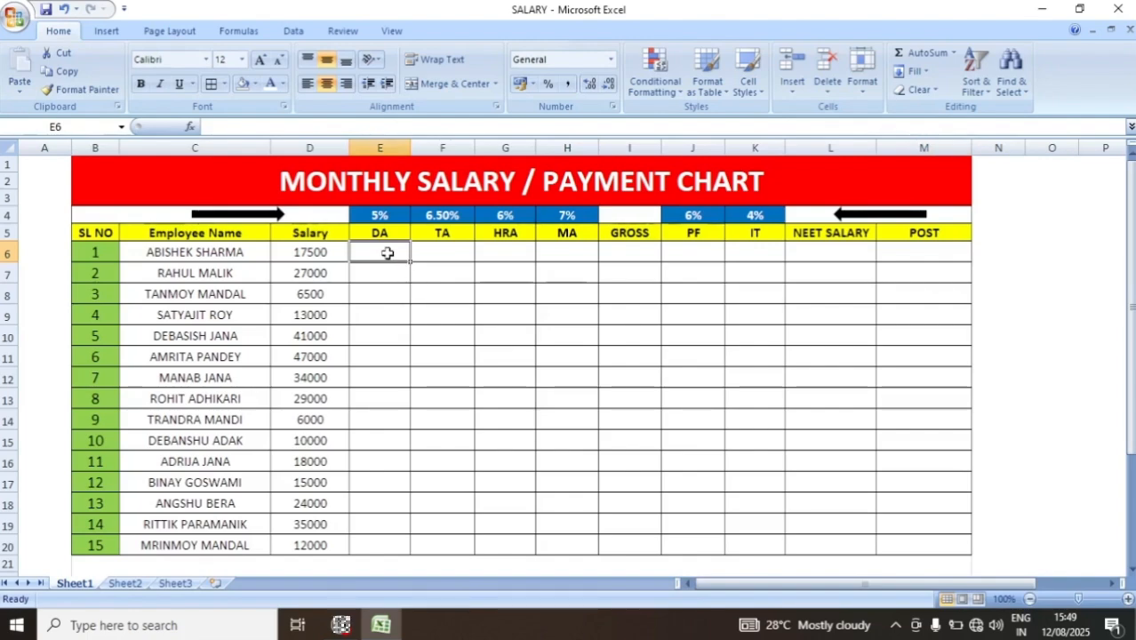
pyautogui.write('=')
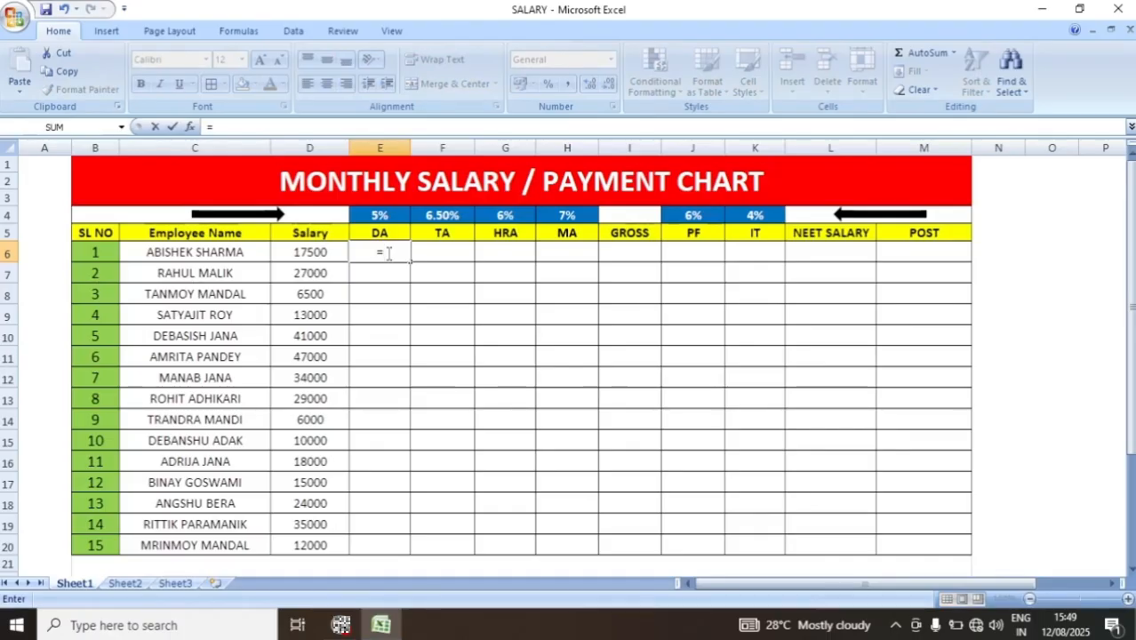
pyautogui.click(308, 254)
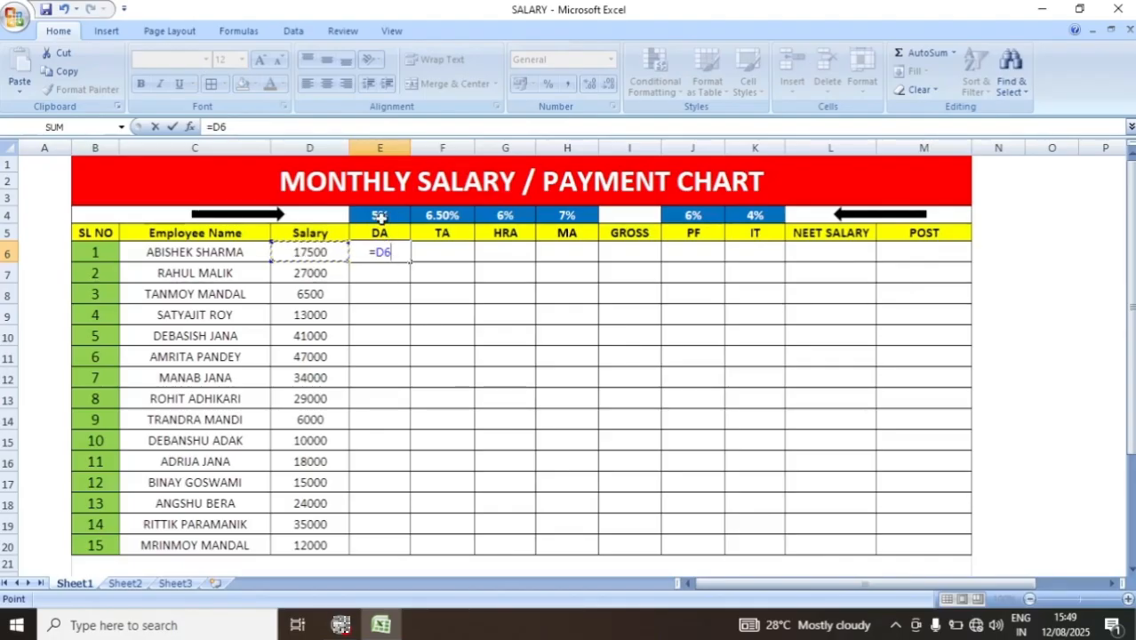
pyautogui.write('*')
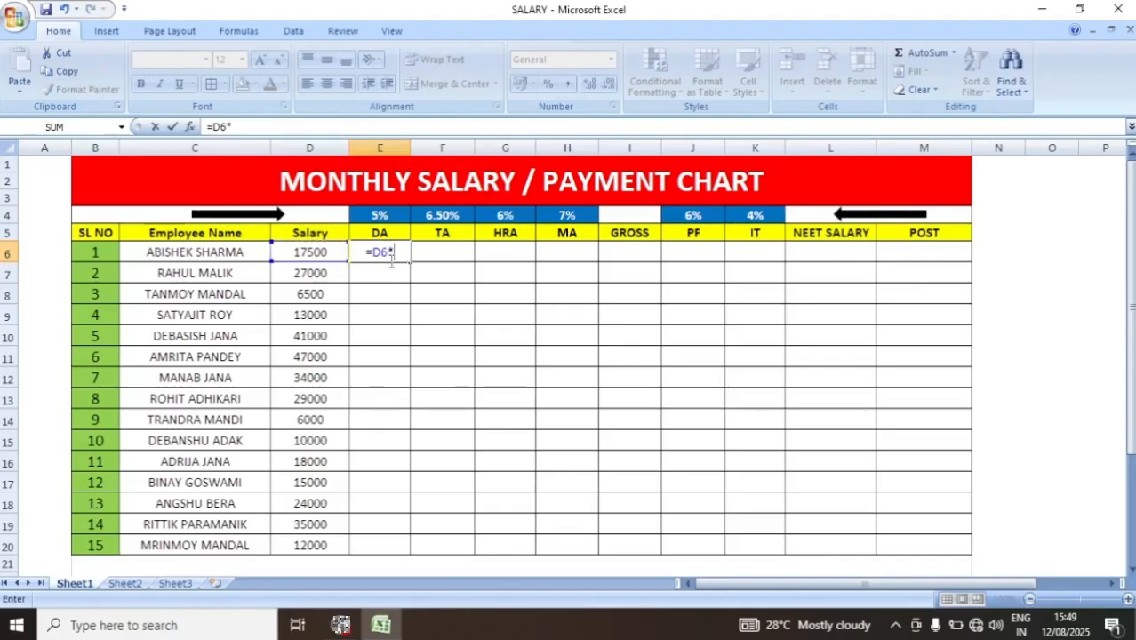
pyautogui.write('5%')
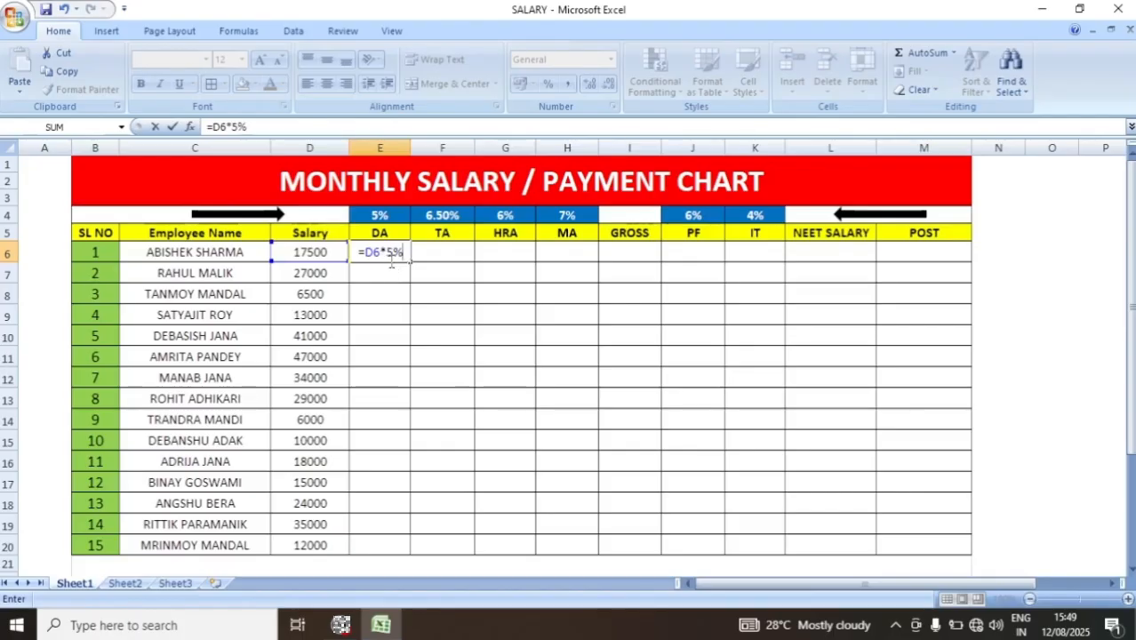
pyautogui.press('Return')
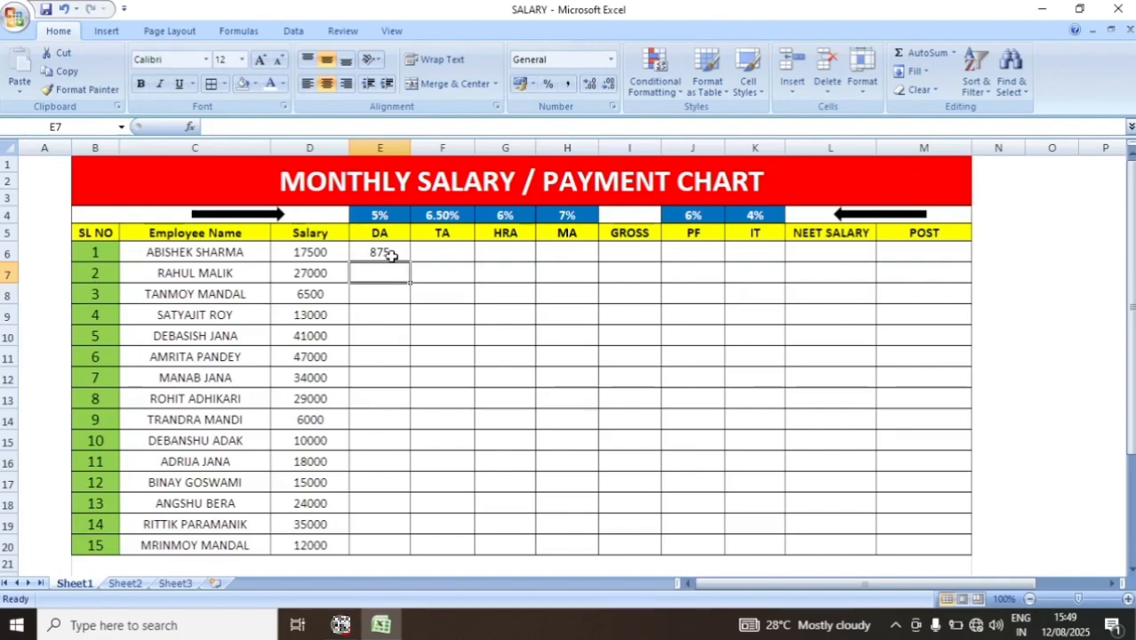
# - Fill the DA formula from E6 down through E20 for all employees
pyautogui.click(388, 254)
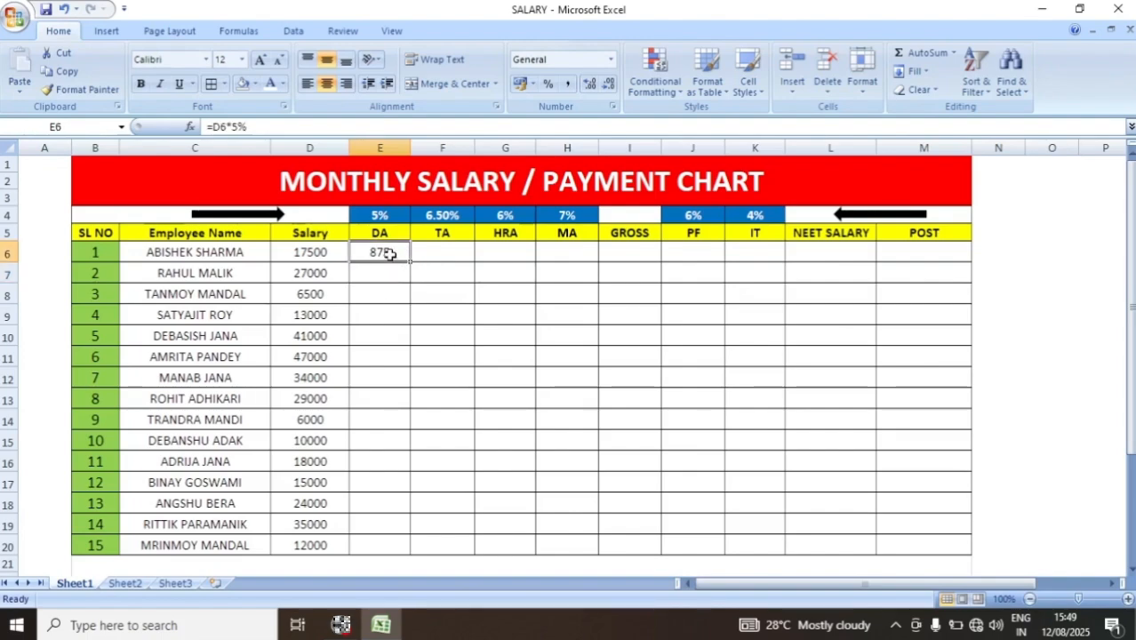
pyautogui.moveTo(388, 254); pyautogui.dragTo(406, 545)
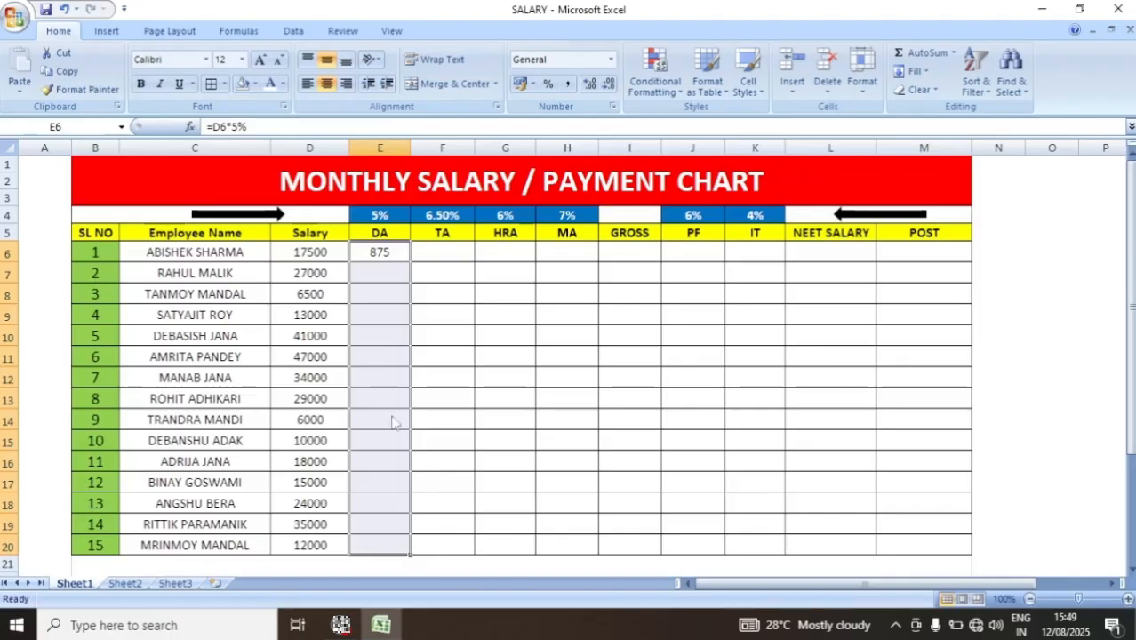
pyautogui.hotkey('ctrl', 'd')
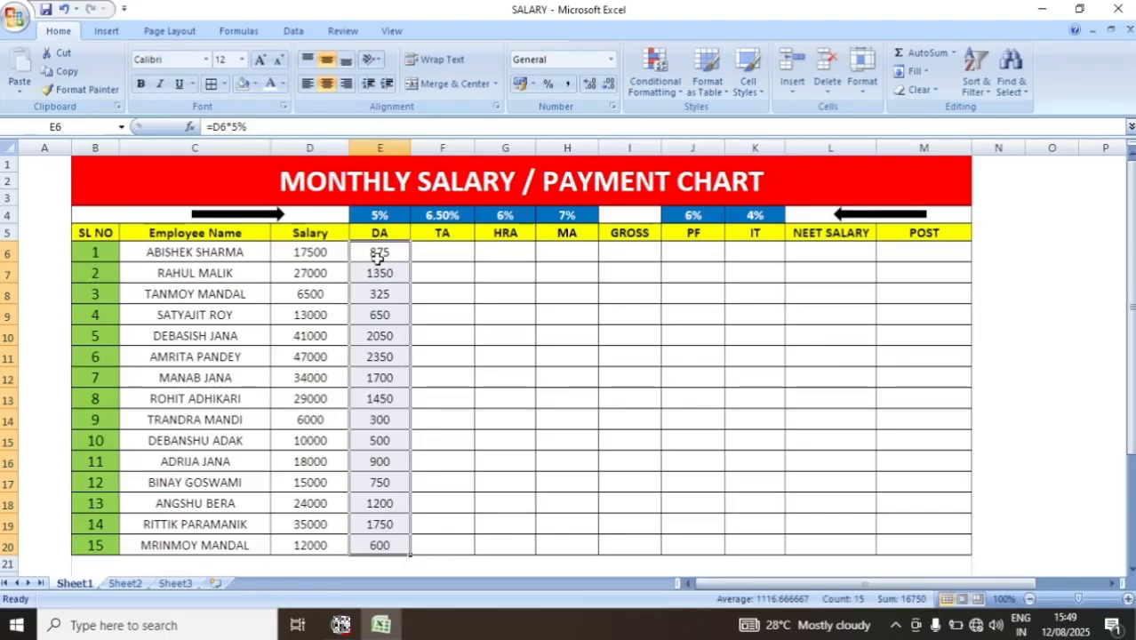
pyautogui.click(380, 464)
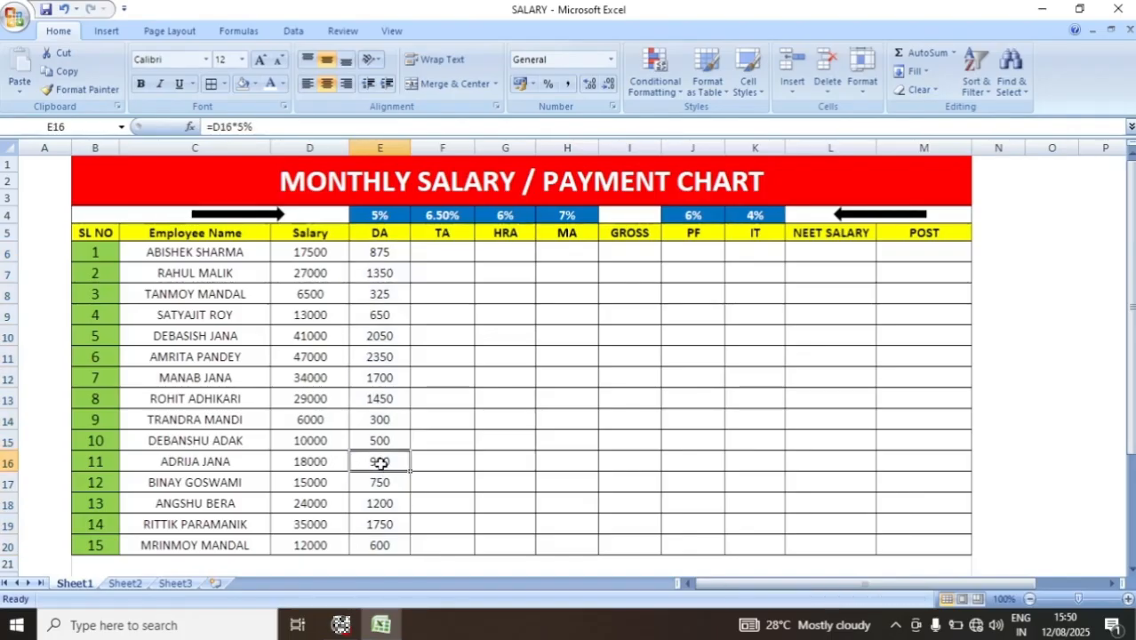
# - Calculate TA in F6 with =D6*6.50% and fill the formula down through F20
pyautogui.click(448, 253)
pyautogui.write('=')
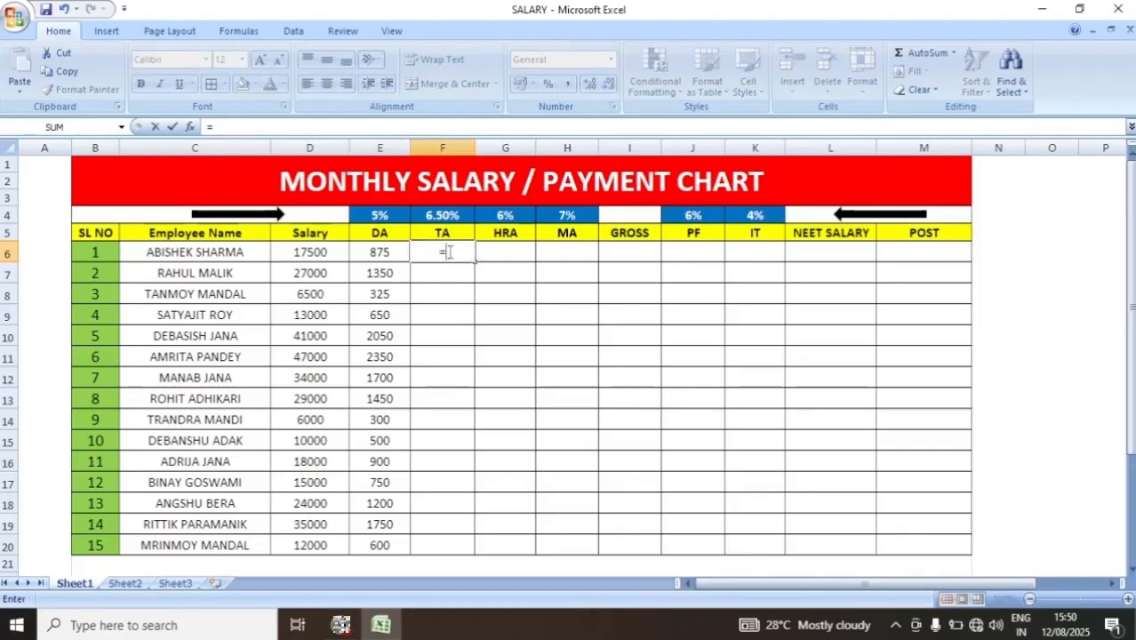
pyautogui.click(309, 251)
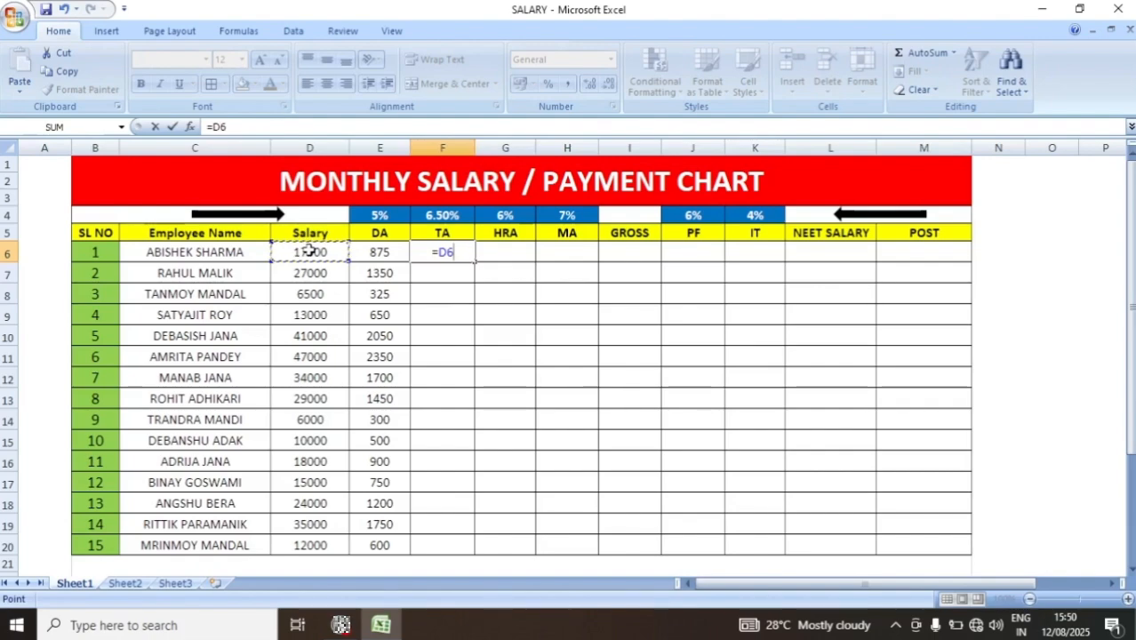
pyautogui.write('*')
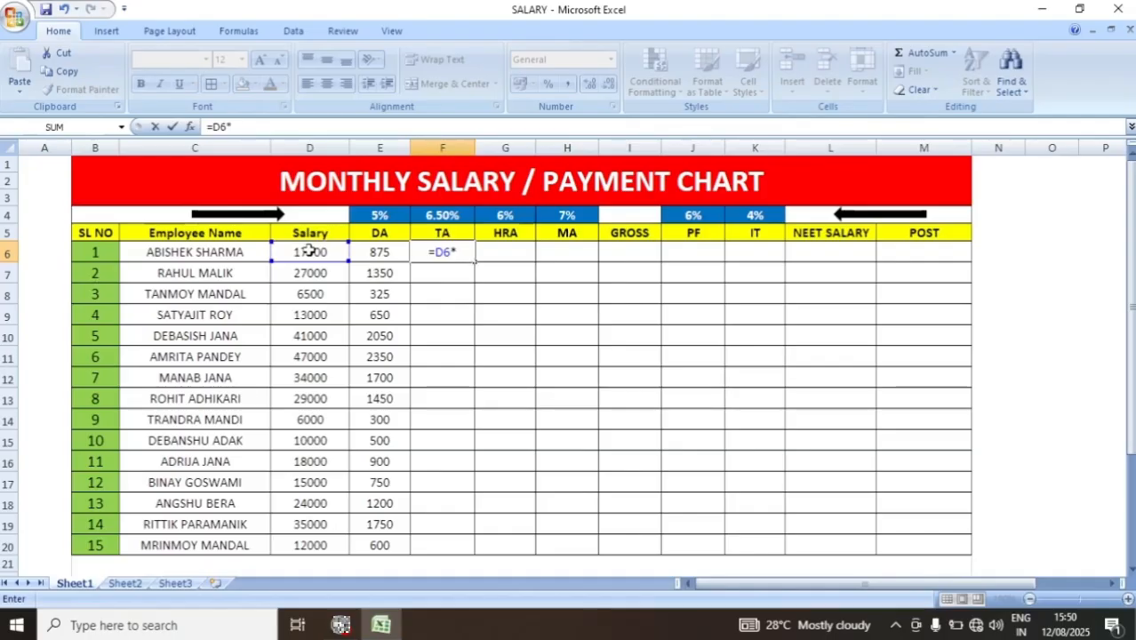
pyautogui.write('6.5')
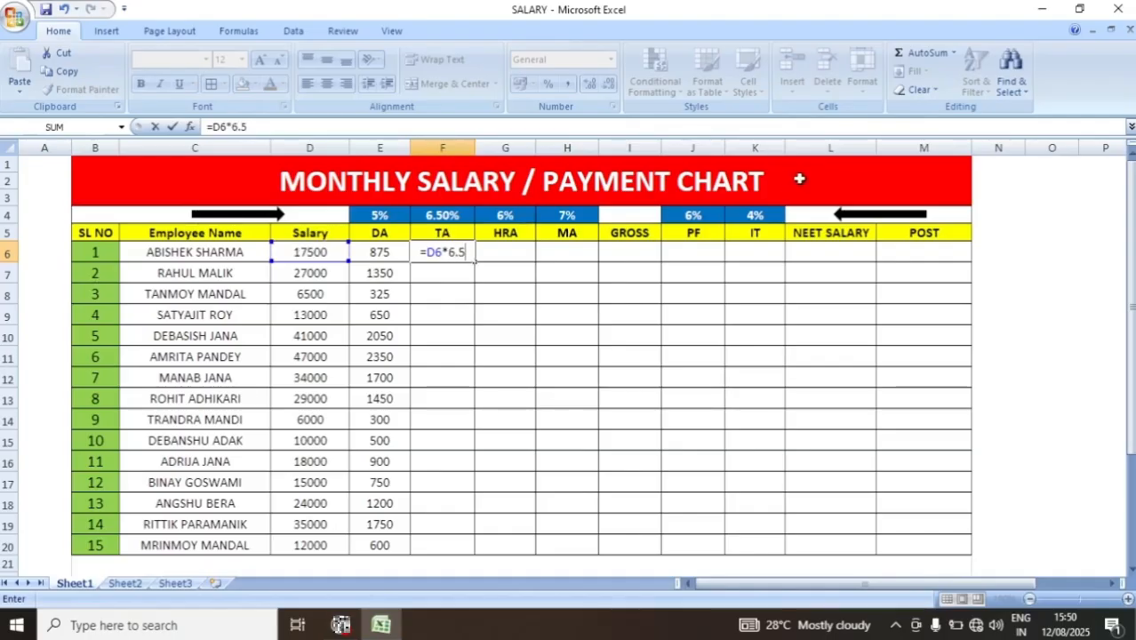
pyautogui.write('0%')
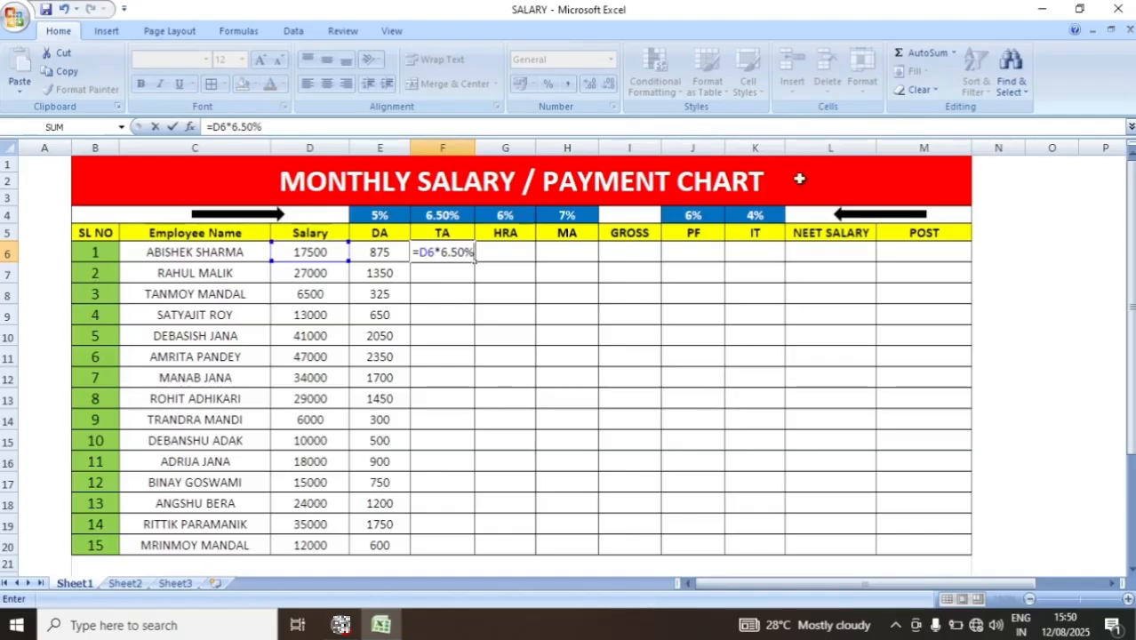
pyautogui.press('Return')
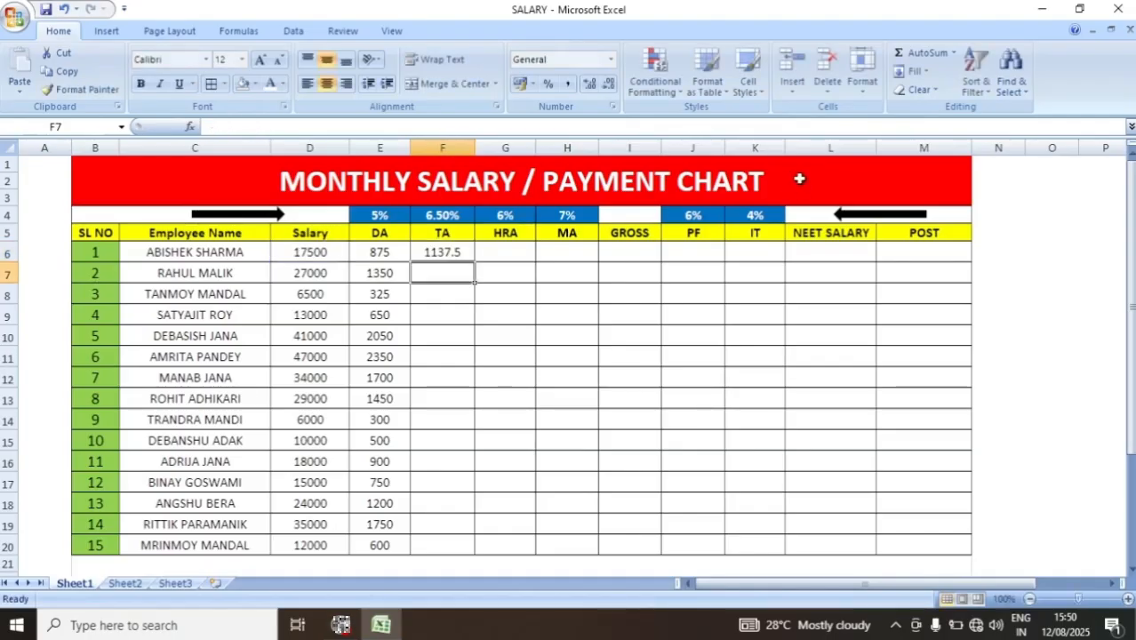
pyautogui.click(443, 254)
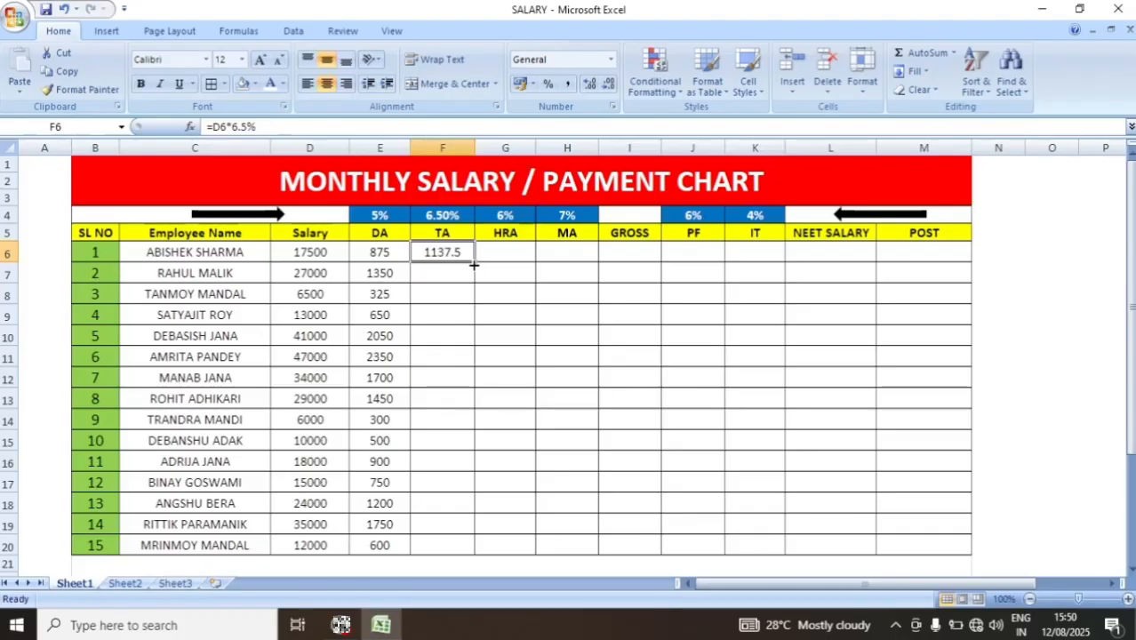
pyautogui.moveTo(473, 264); pyautogui.dragTo(484, 548)
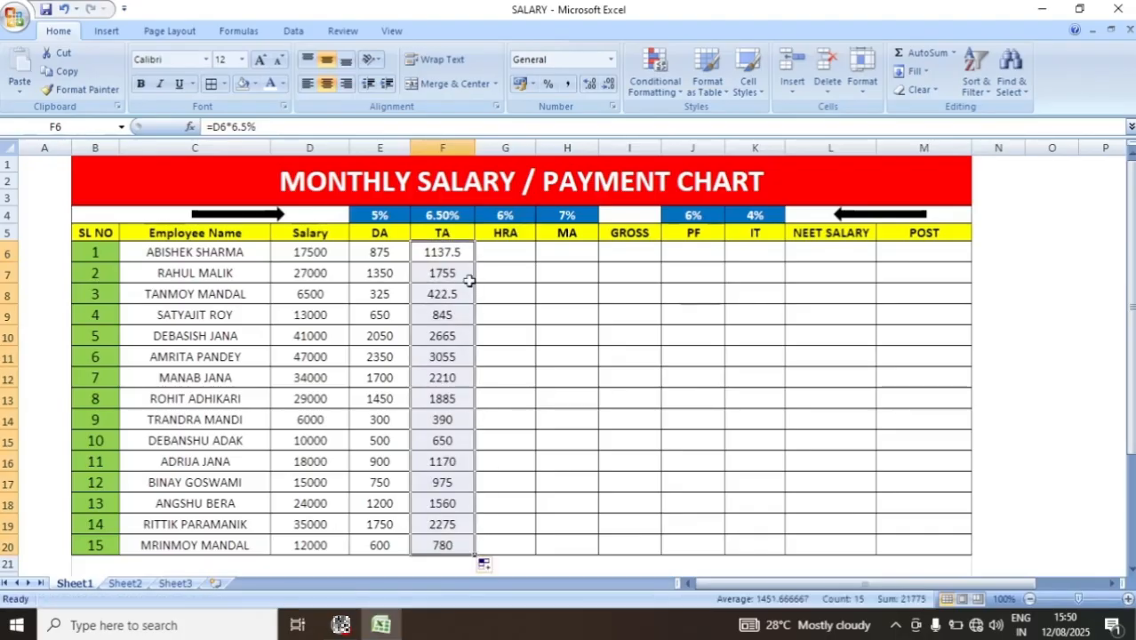
# - Calculate HRA in G6 with =D6*6% and fill the formula down through G20
pyautogui.click(498, 248)
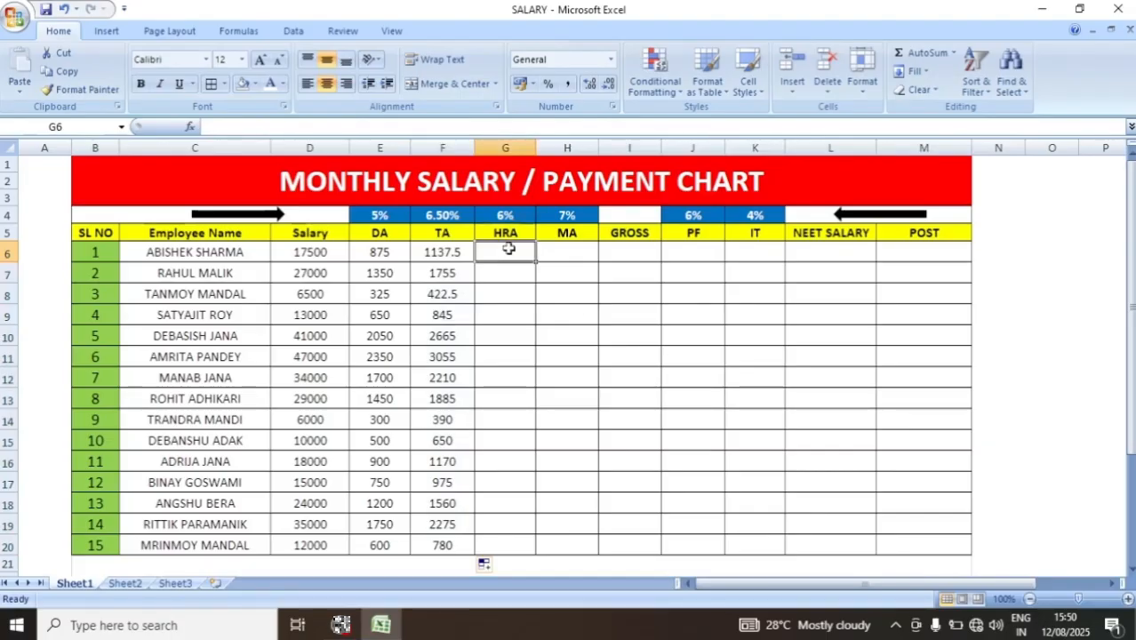
pyautogui.write('=')
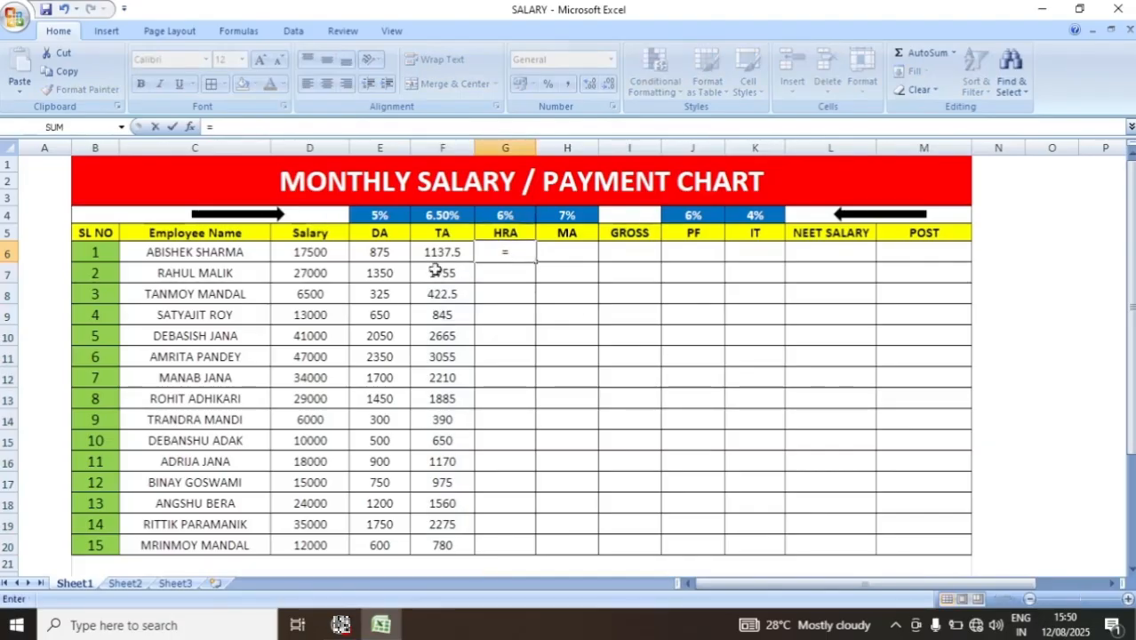
pyautogui.click(299, 255)
pyautogui.write('*')
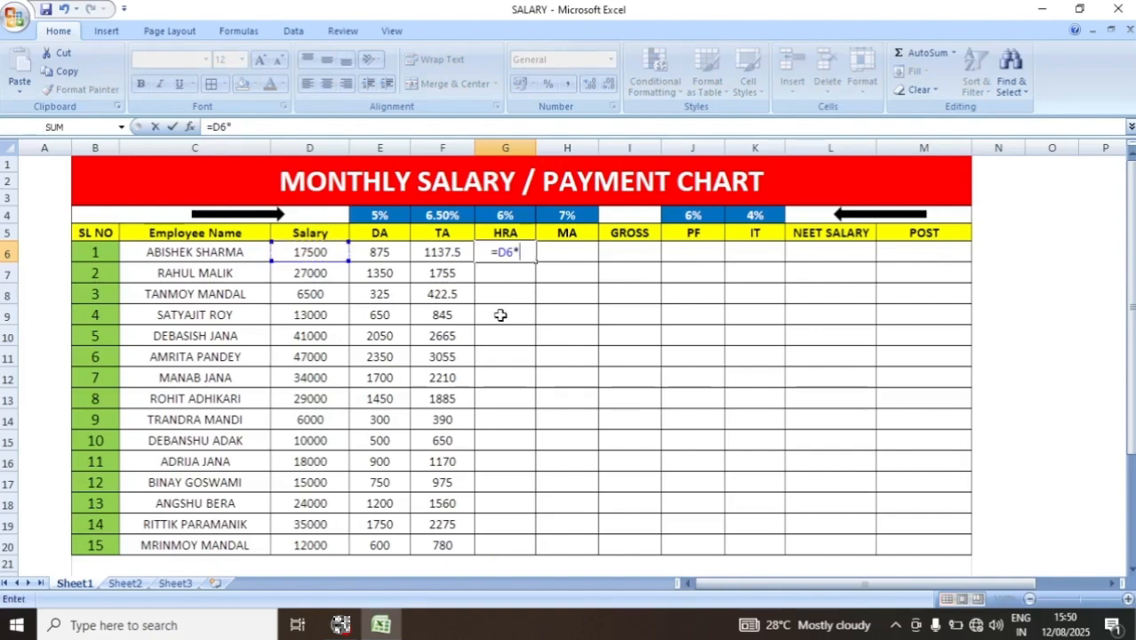
pyautogui.write('6')
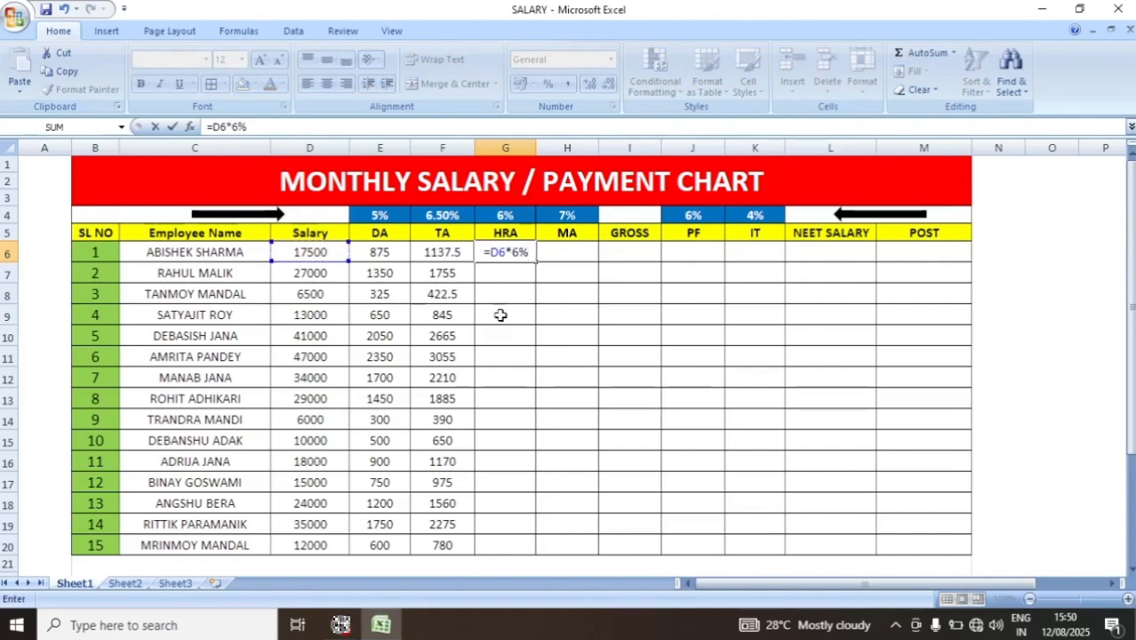
pyautogui.press('Return')
pyautogui.moveTo(507, 254); pyautogui.dragTo(507, 547)
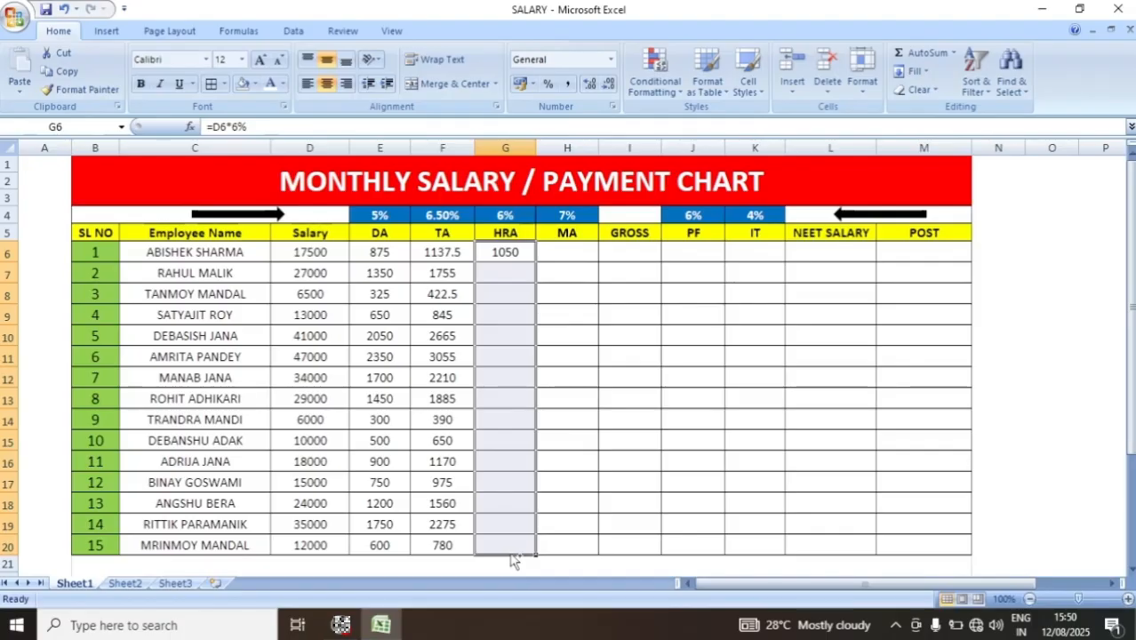
pyautogui.hotkey('ctrl', 'd')
# - Calculate MA in H6 with =D6*7% and fill the formula down through H20
pyautogui.click(565, 252)
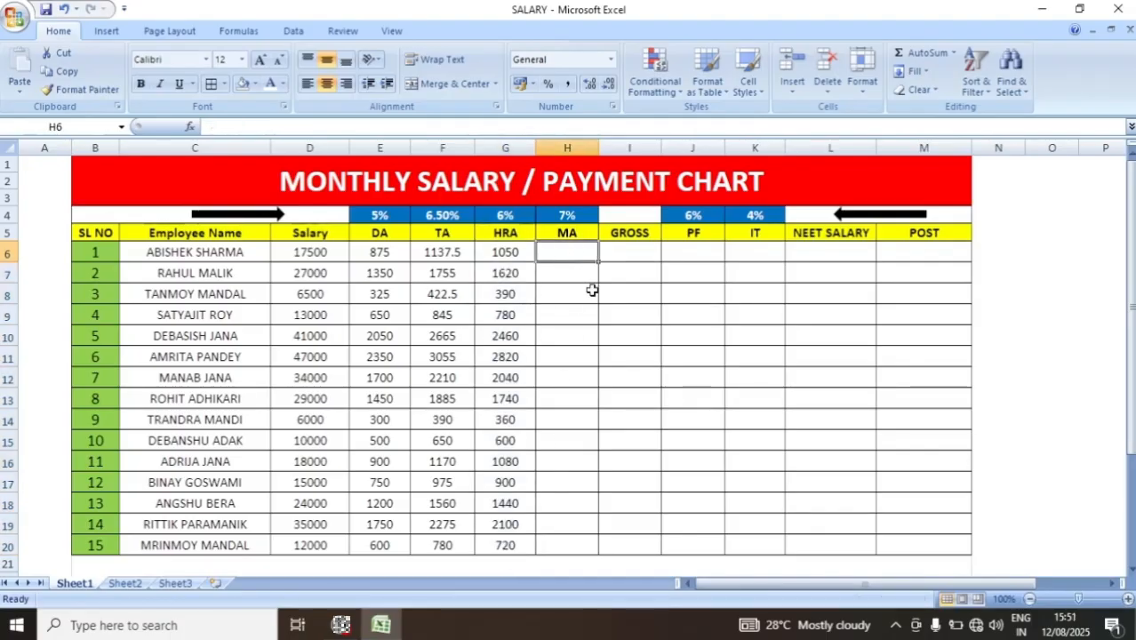
pyautogui.write('=')
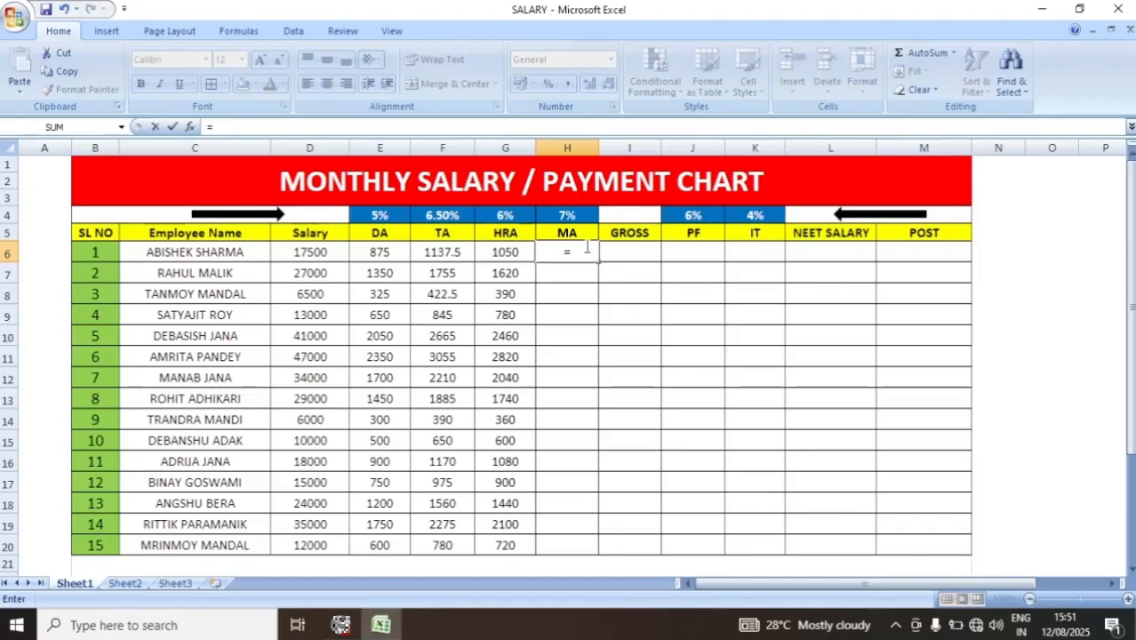
pyautogui.click(306, 252)
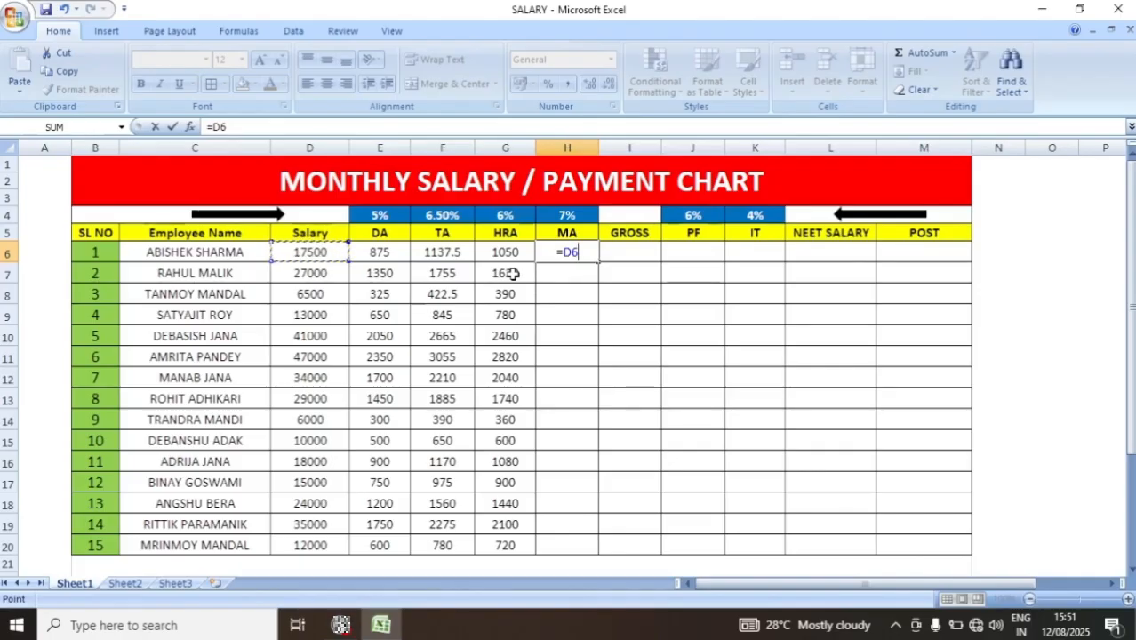
pyautogui.write('*')
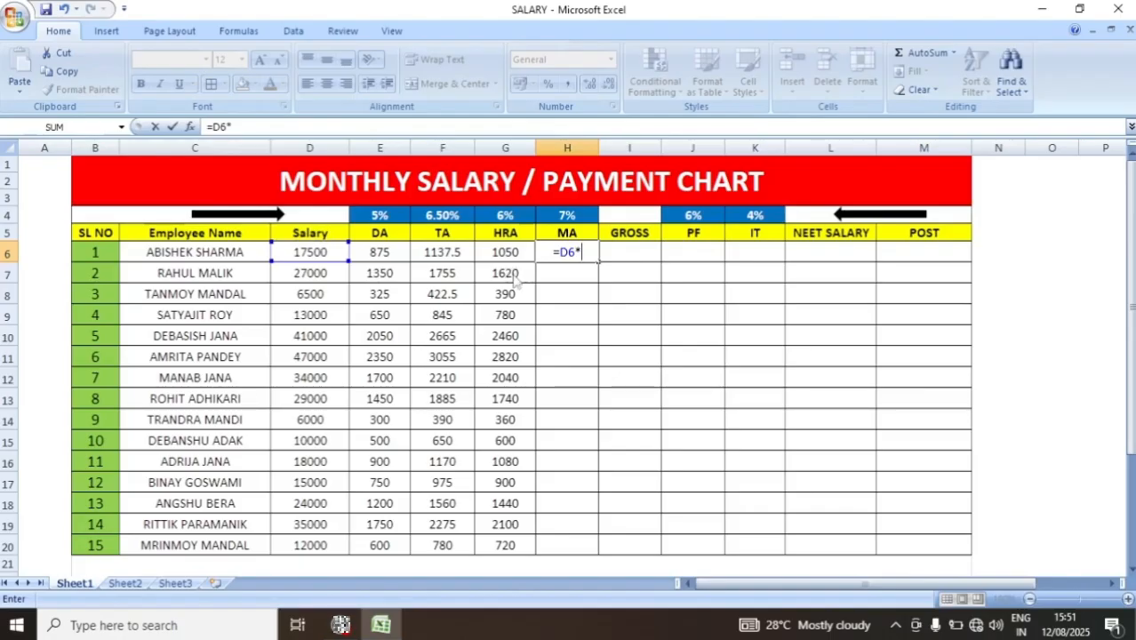
pyautogui.write('7')
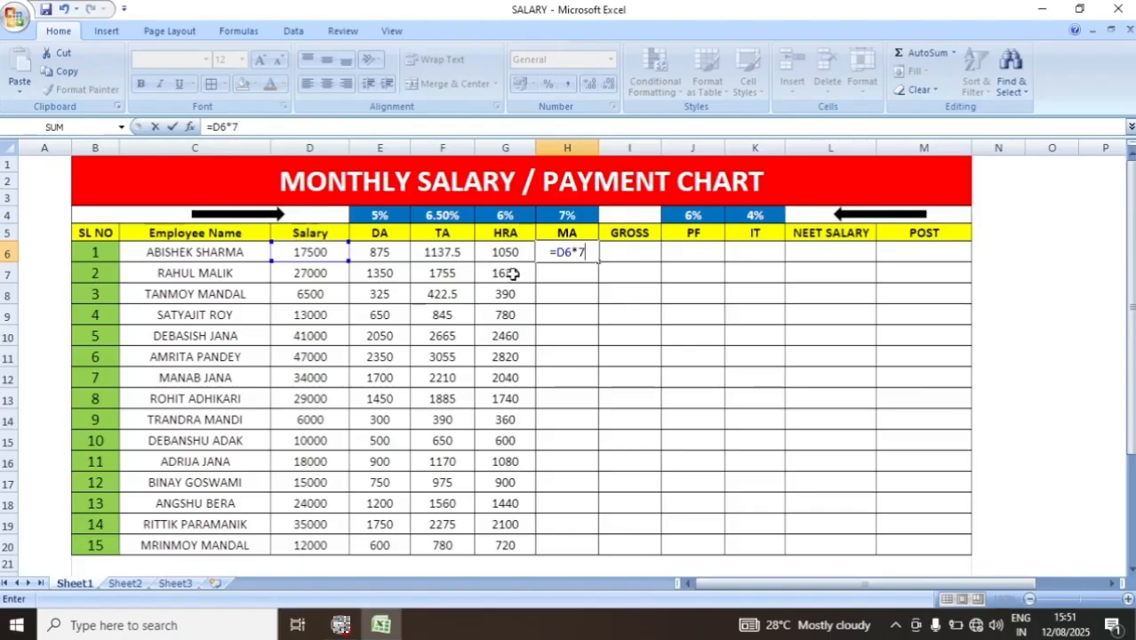
pyautogui.write('%')
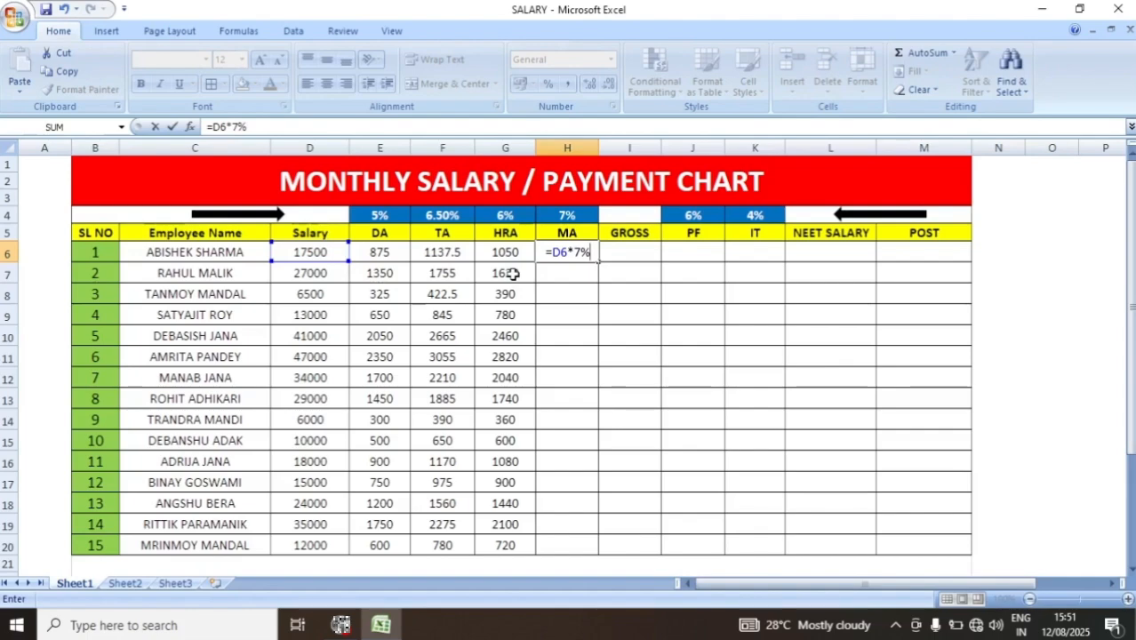
pyautogui.press('Return')
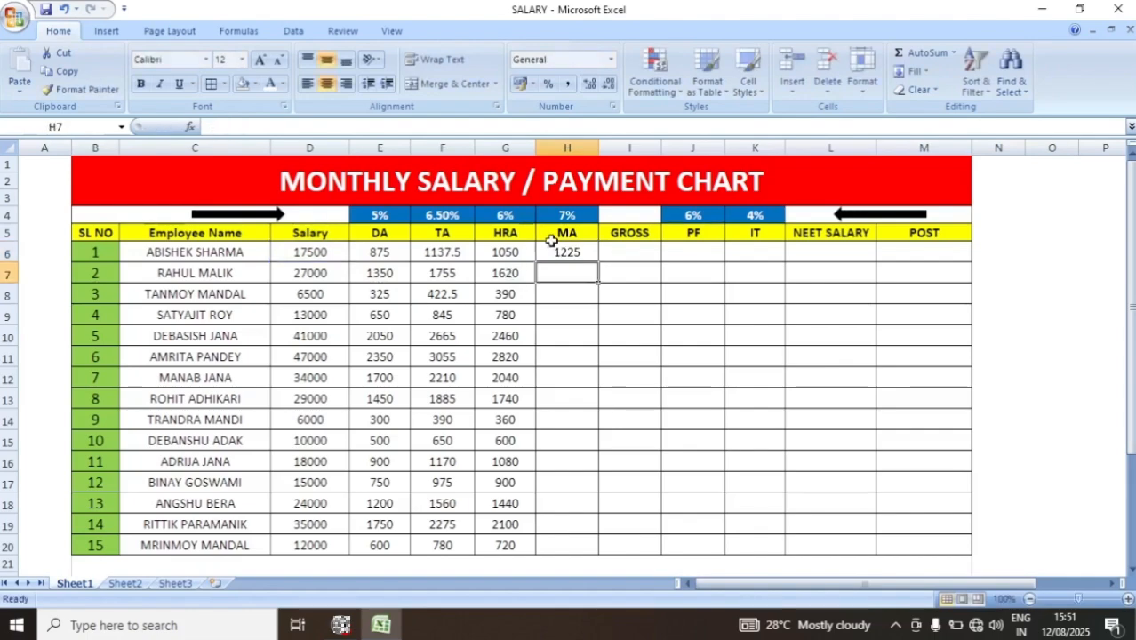
pyautogui.moveTo(554, 250); pyautogui.dragTo(567, 547)
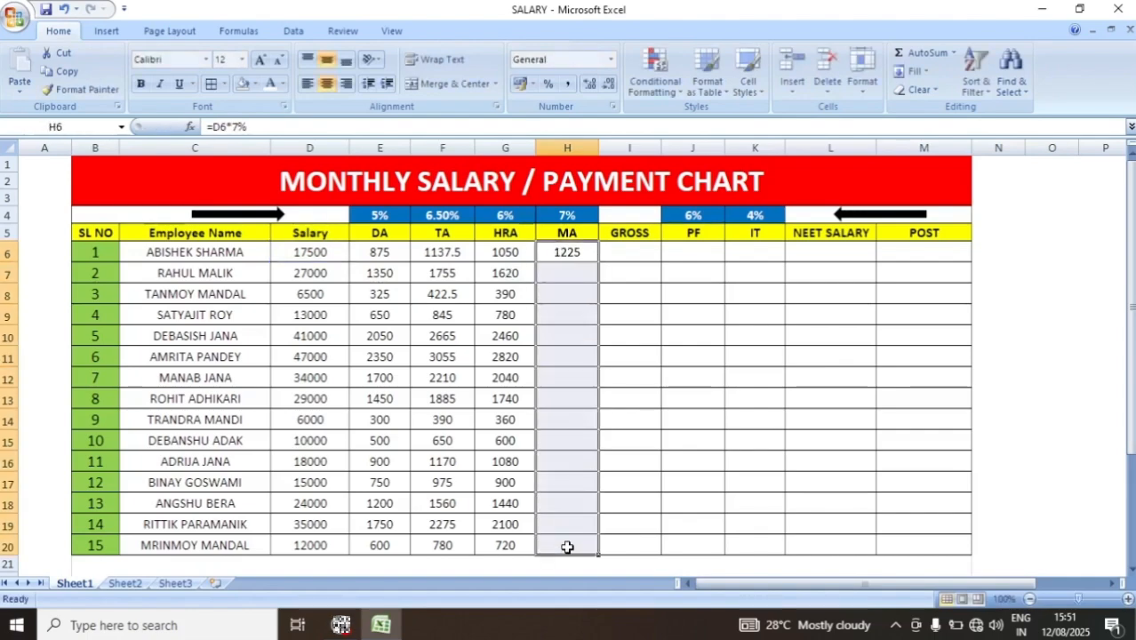
pyautogui.hotkey('ctrl', 'd')
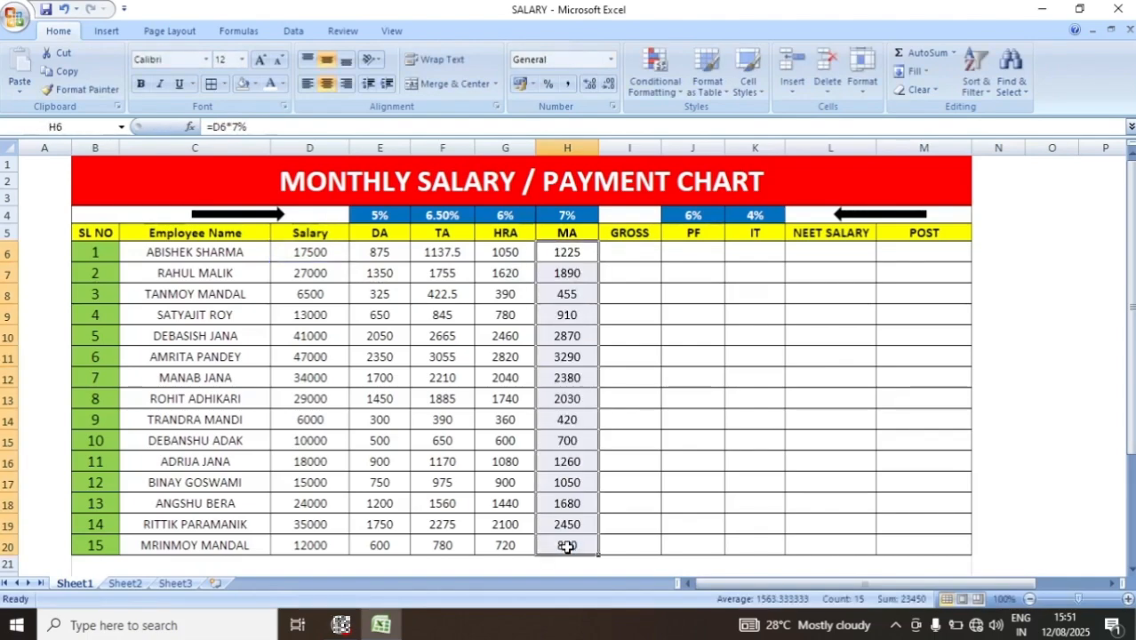
# - Calculate GROSS in I6 with =SUM(D6:H6) and fill the formula down through I20
pyautogui.click(627, 251)
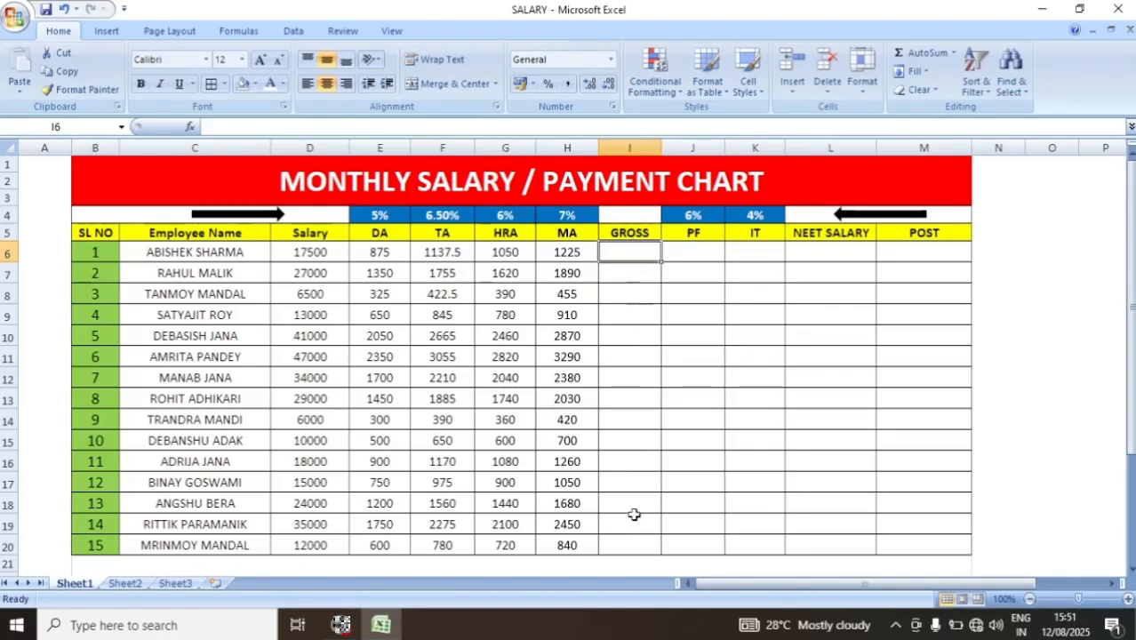
pyautogui.write('=')
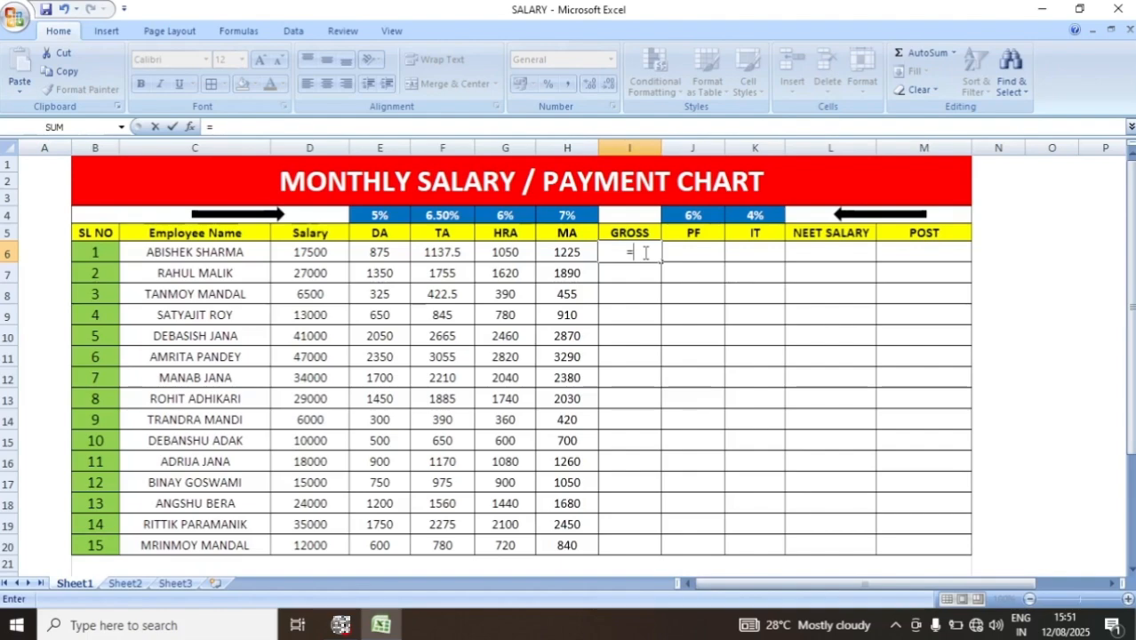
pyautogui.write('SUM(')
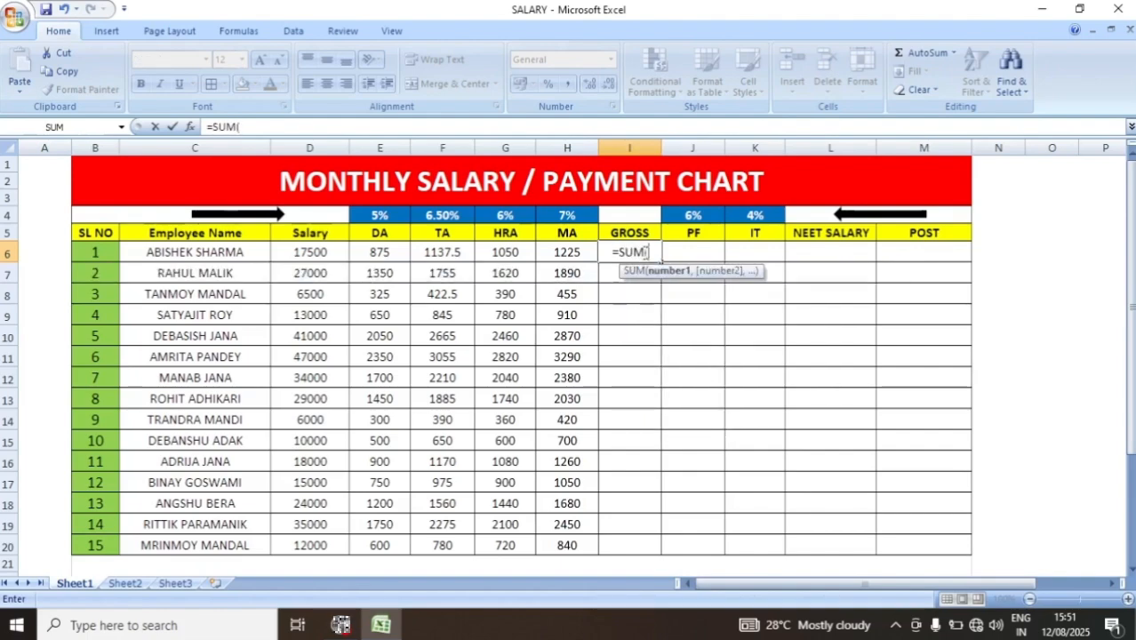
pyautogui.moveTo(298, 255); pyautogui.dragTo(545, 253)
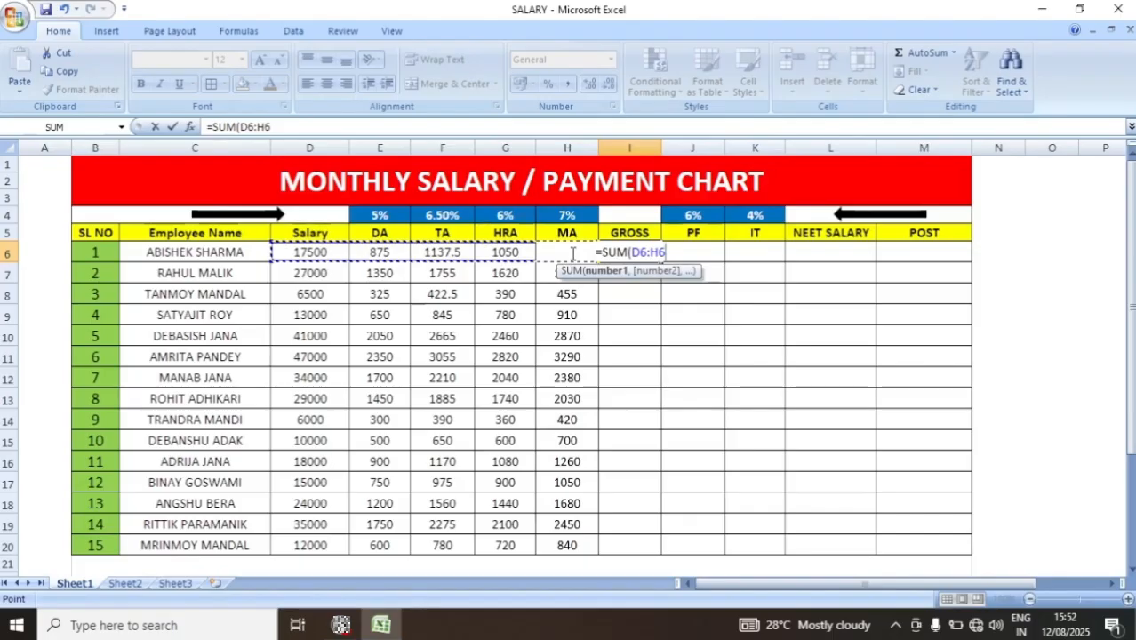
pyautogui.write(')')
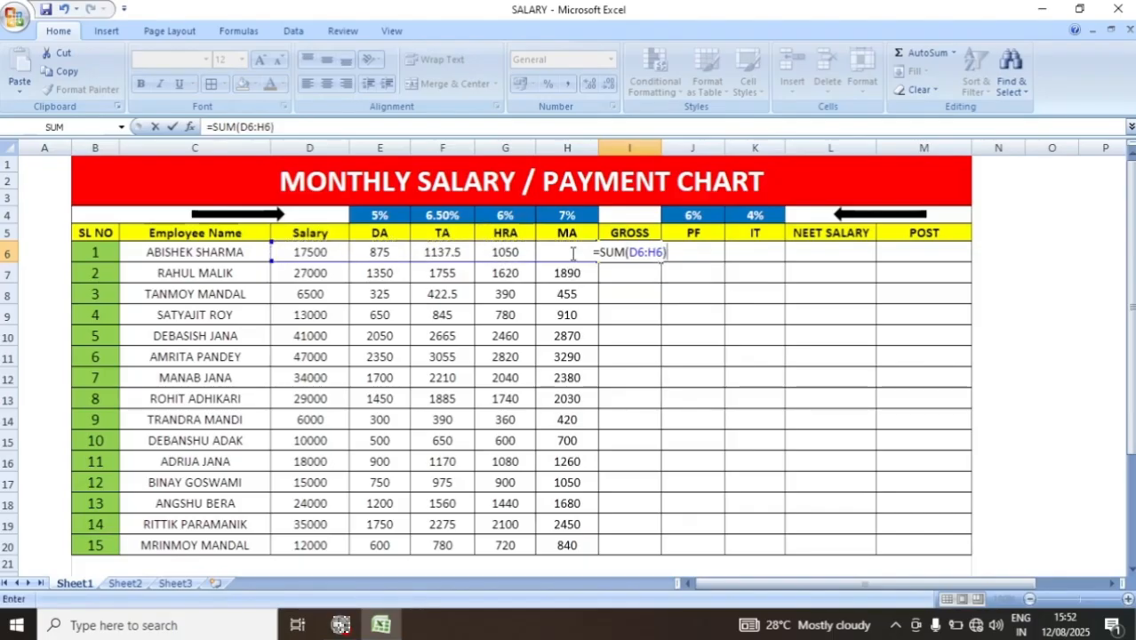
pyautogui.press('Return')
pyautogui.click(629, 253)
pyautogui.moveTo(660, 262); pyautogui.dragTo(639, 540)
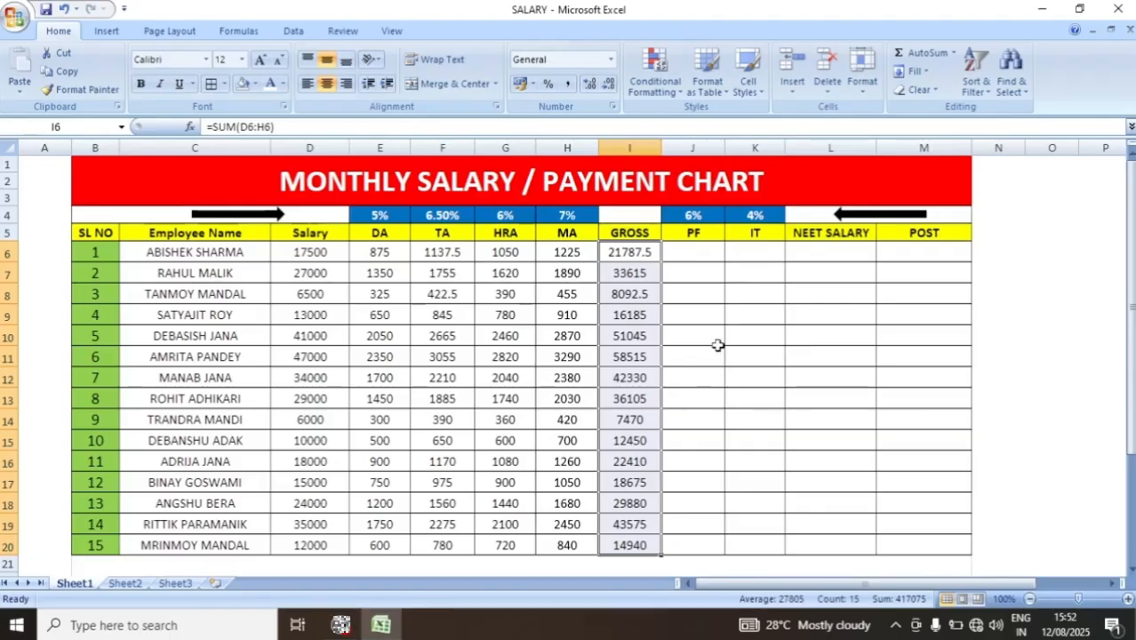
# - Calculate PF in J6 with =I6*6% and fill the formula down through J20
pyautogui.click(699, 254)
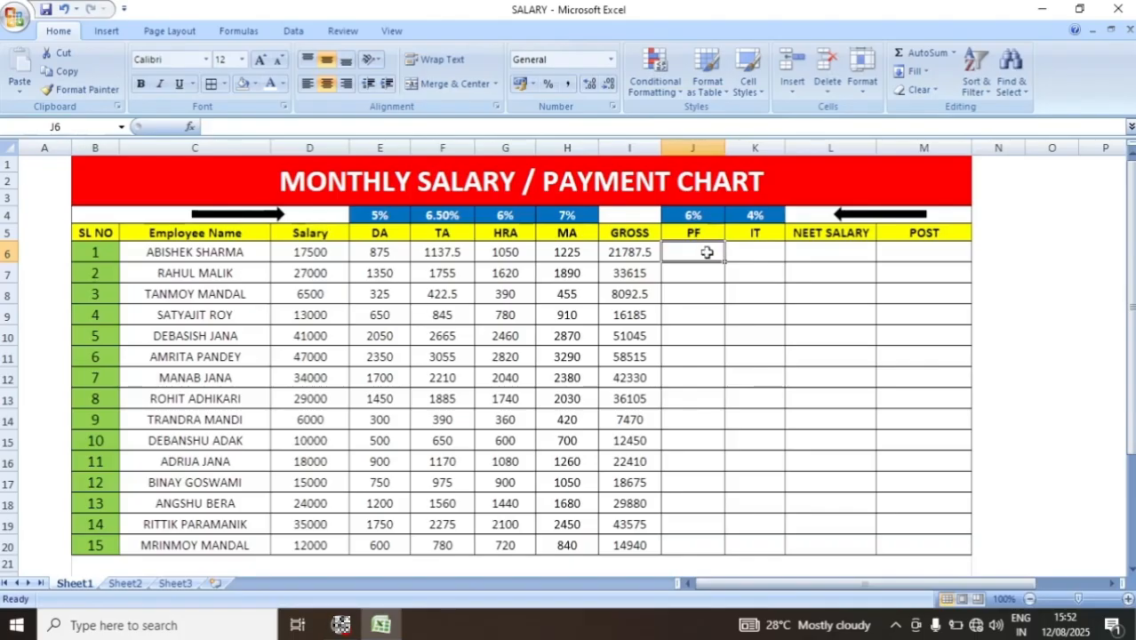
pyautogui.write('=')
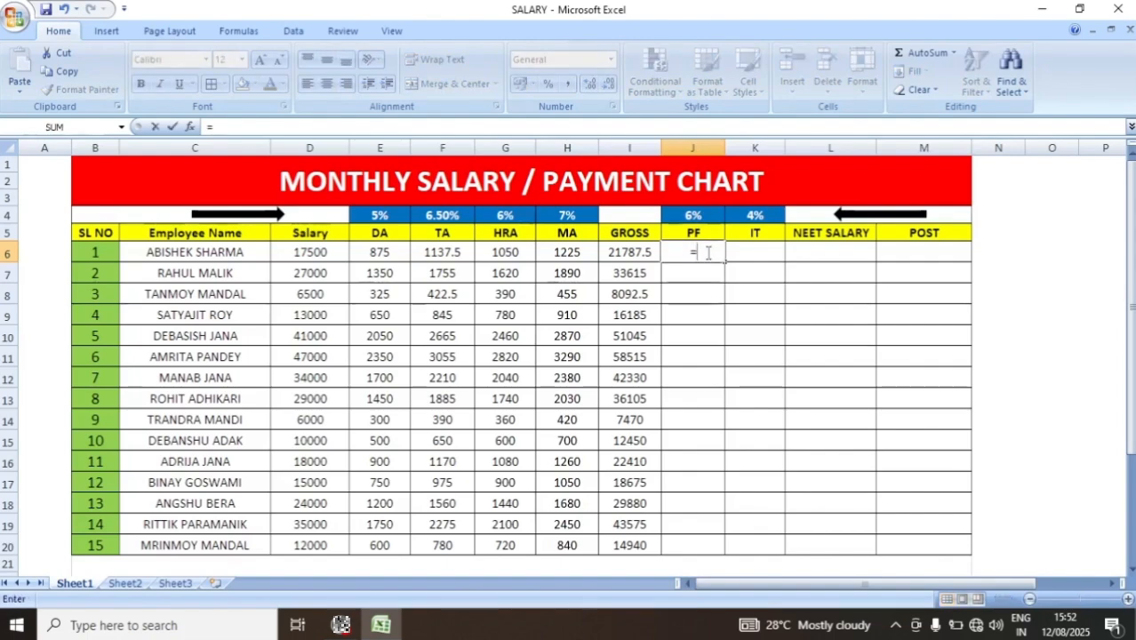
pyautogui.click(628, 254)
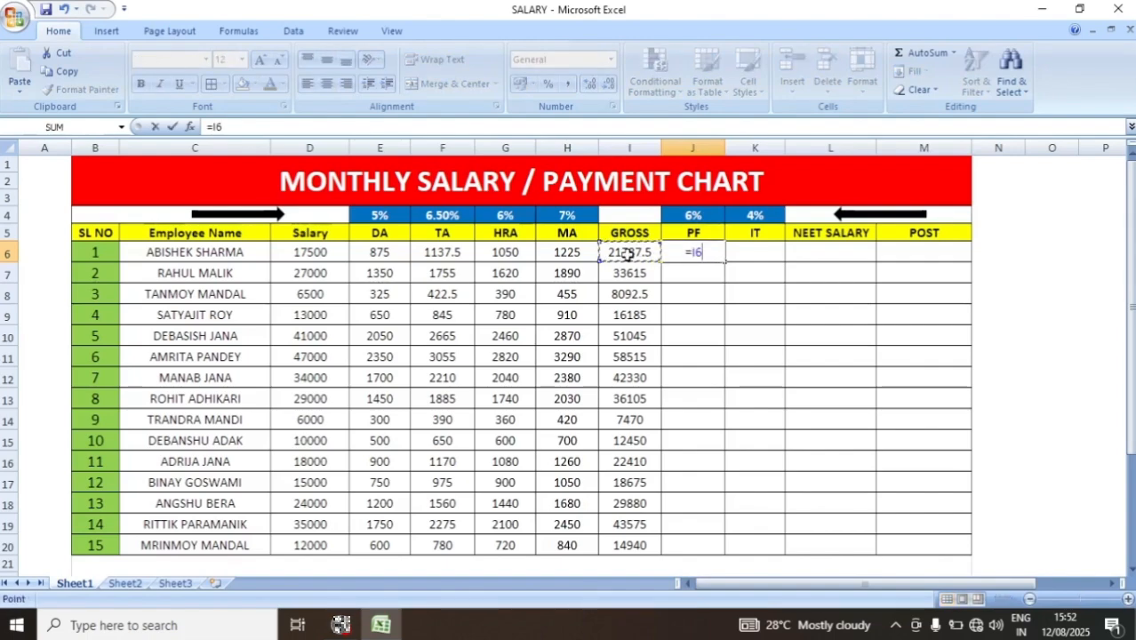
pyautogui.write('*6')
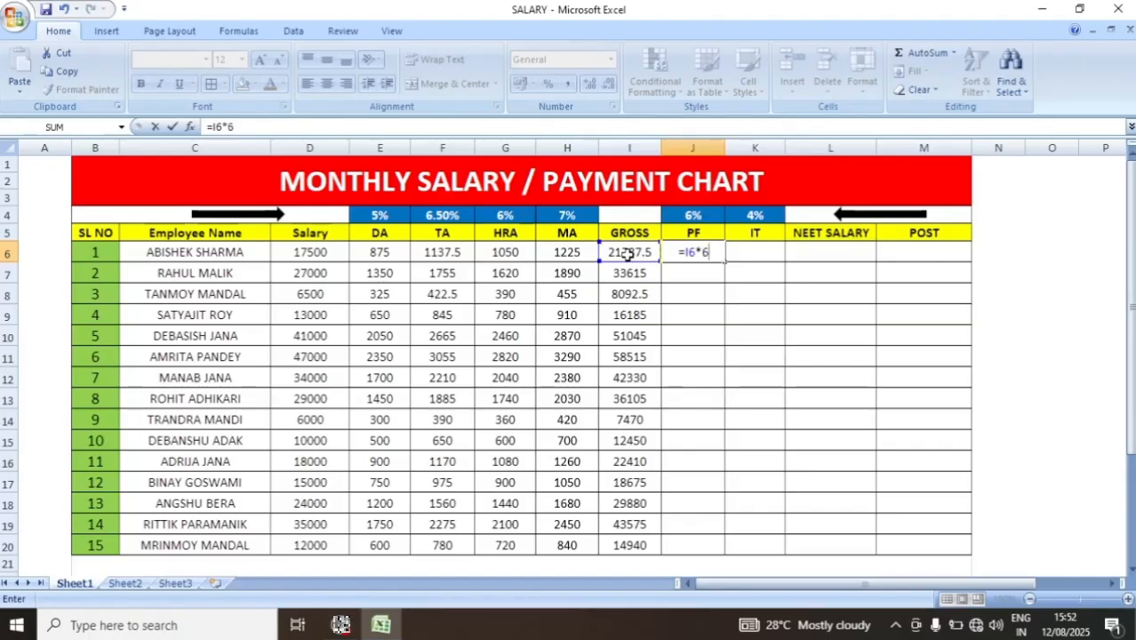
pyautogui.write('%')
pyautogui.press('Return')
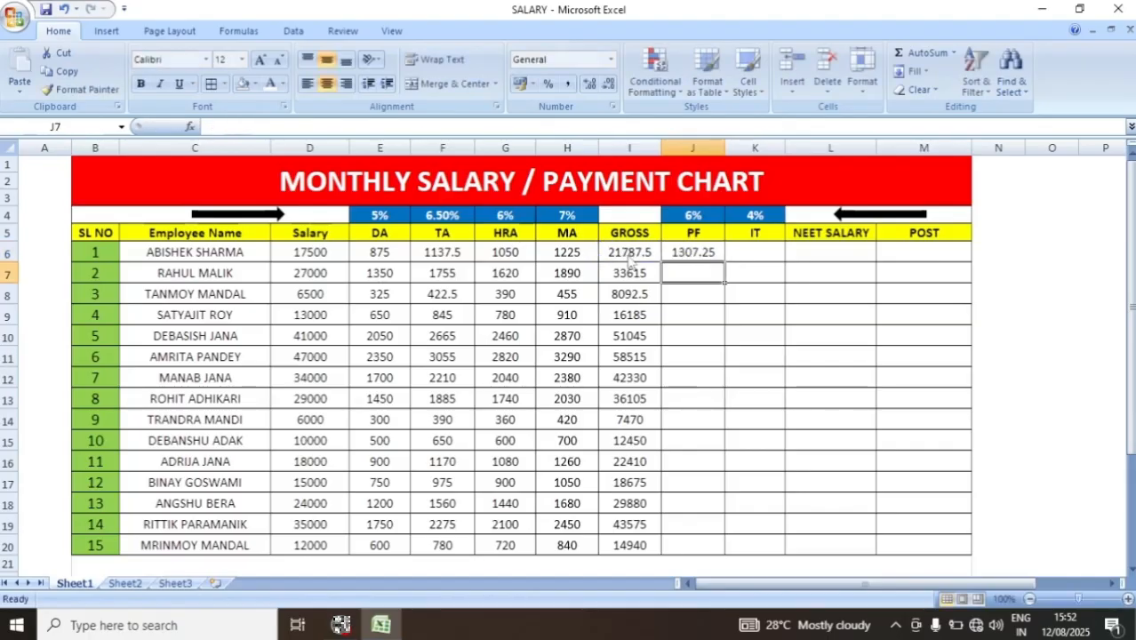
pyautogui.moveTo(700, 252); pyautogui.dragTo(711, 555)
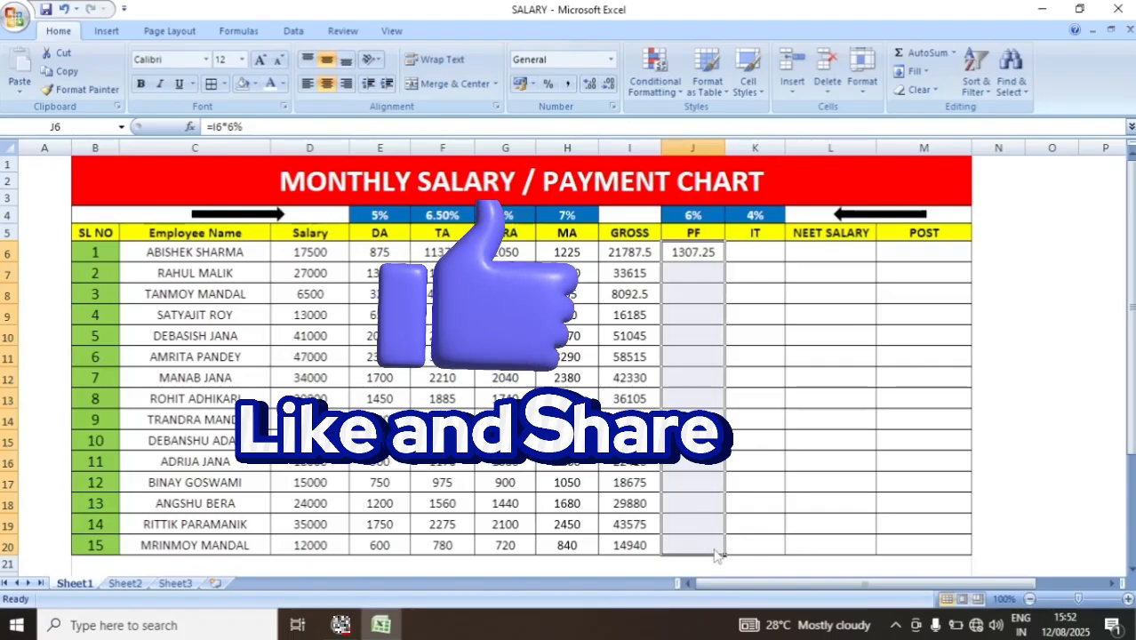
pyautogui.hotkey('ctrl', 'd')
# - Calculate IT in K6 with =I6*4% and fill the formula down through K20
pyautogui.click(758, 250)
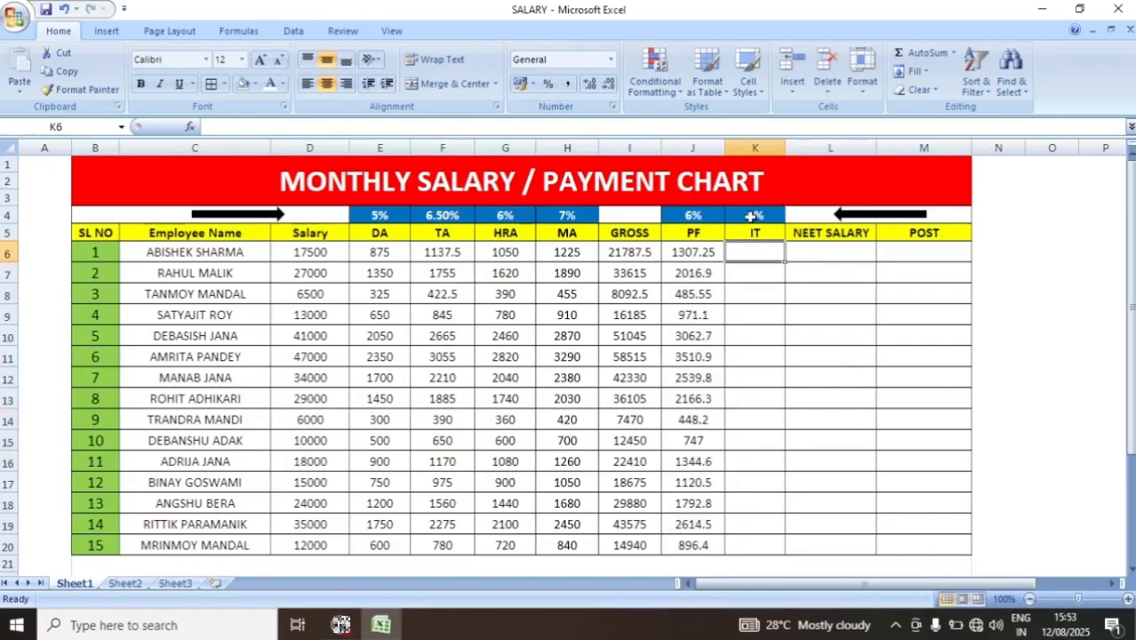
pyautogui.write('=')
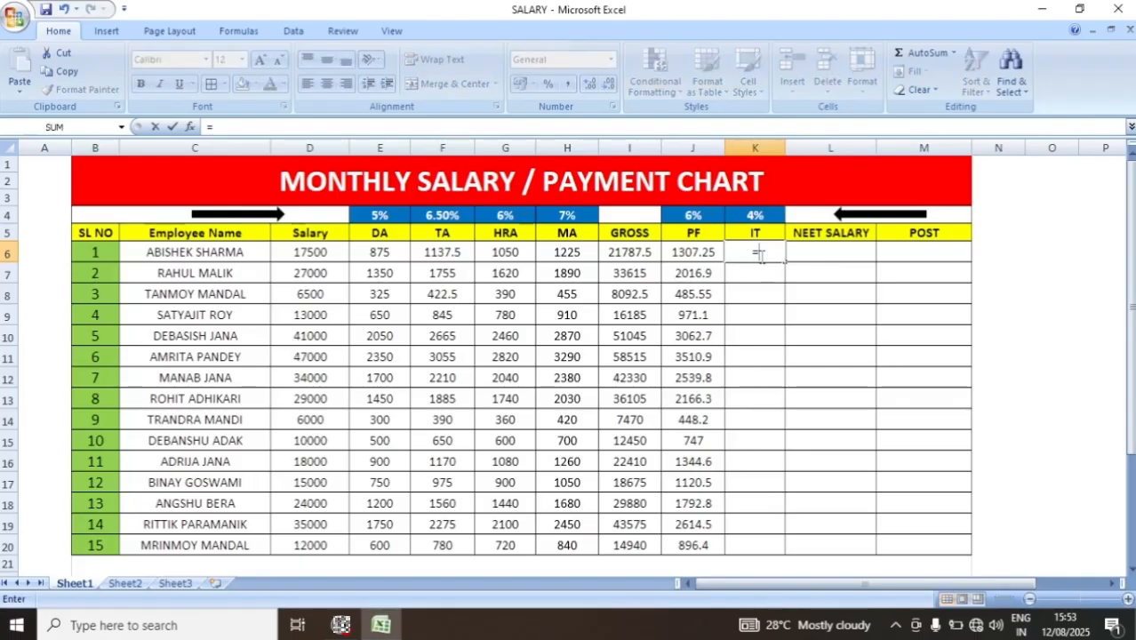
pyautogui.click(622, 250)
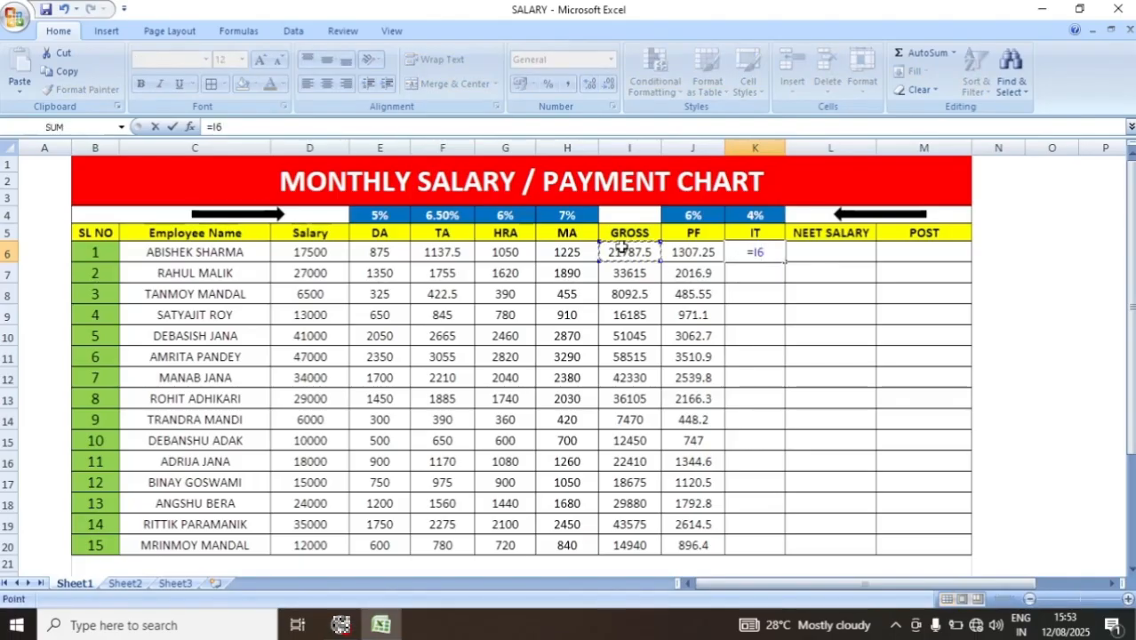
pyautogui.write('*')
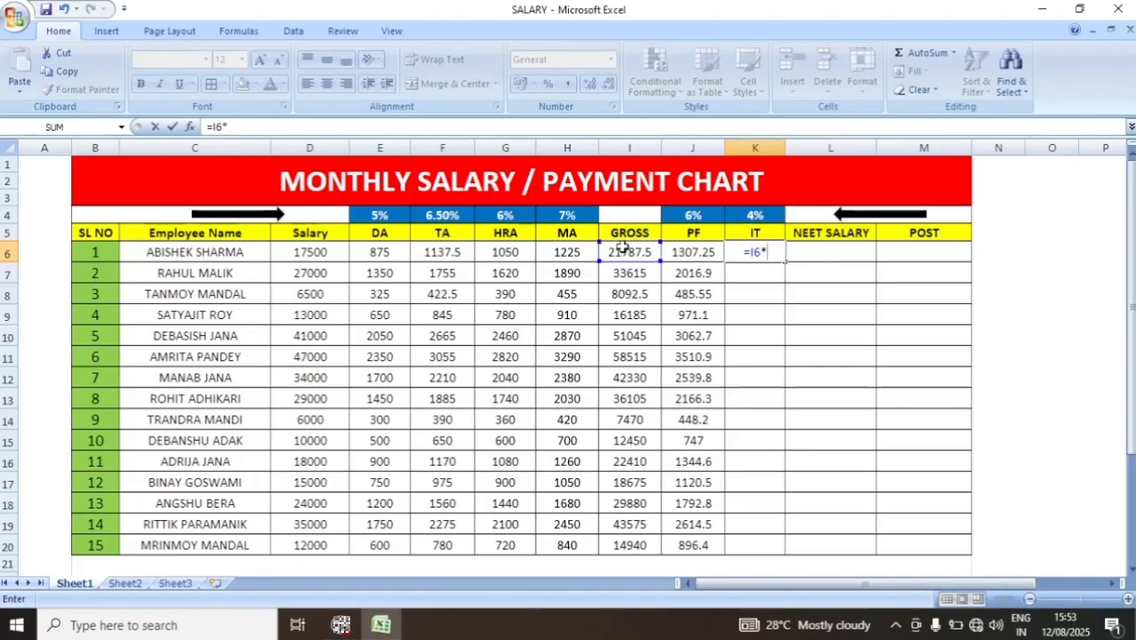
pyautogui.write('4')
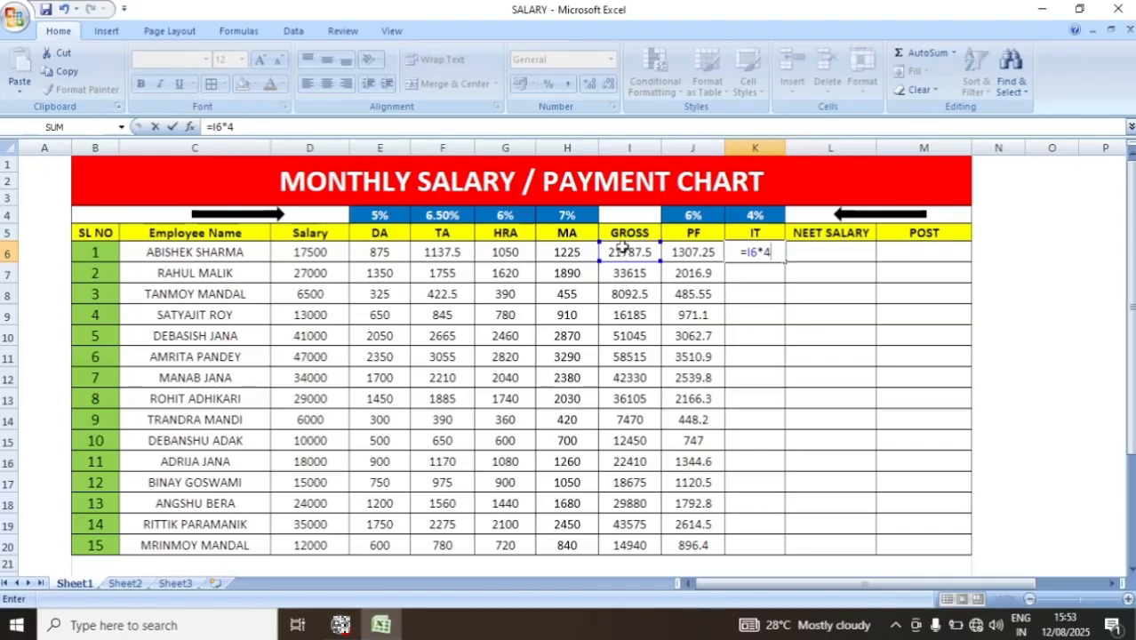
pyautogui.write('%')
pyautogui.press('Return')
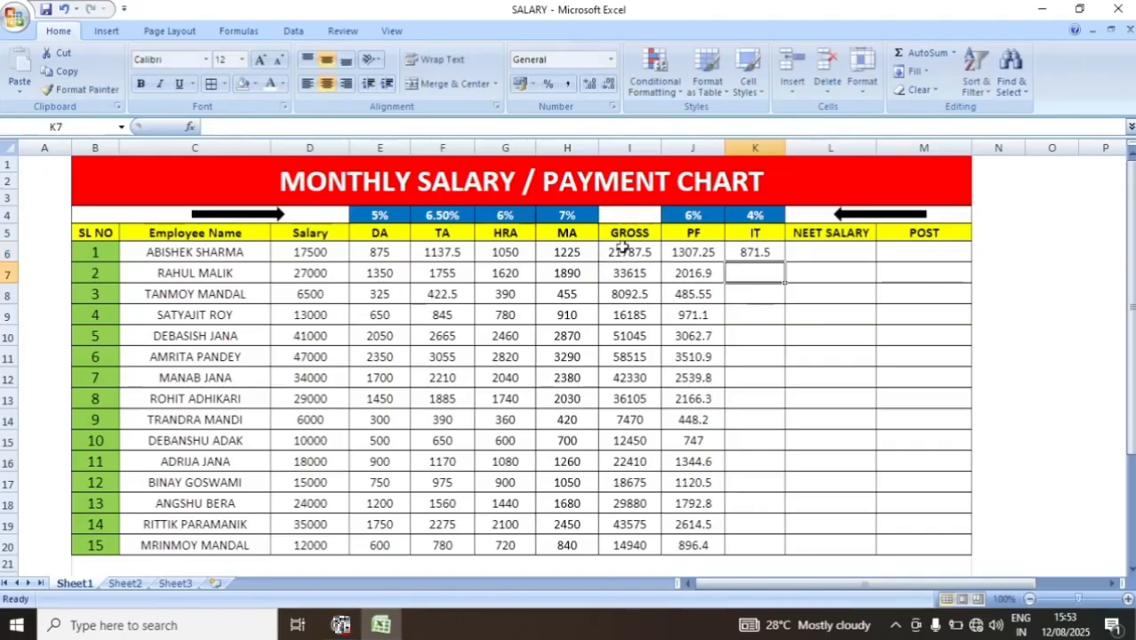
pyautogui.moveTo(772, 254); pyautogui.dragTo(763, 539)
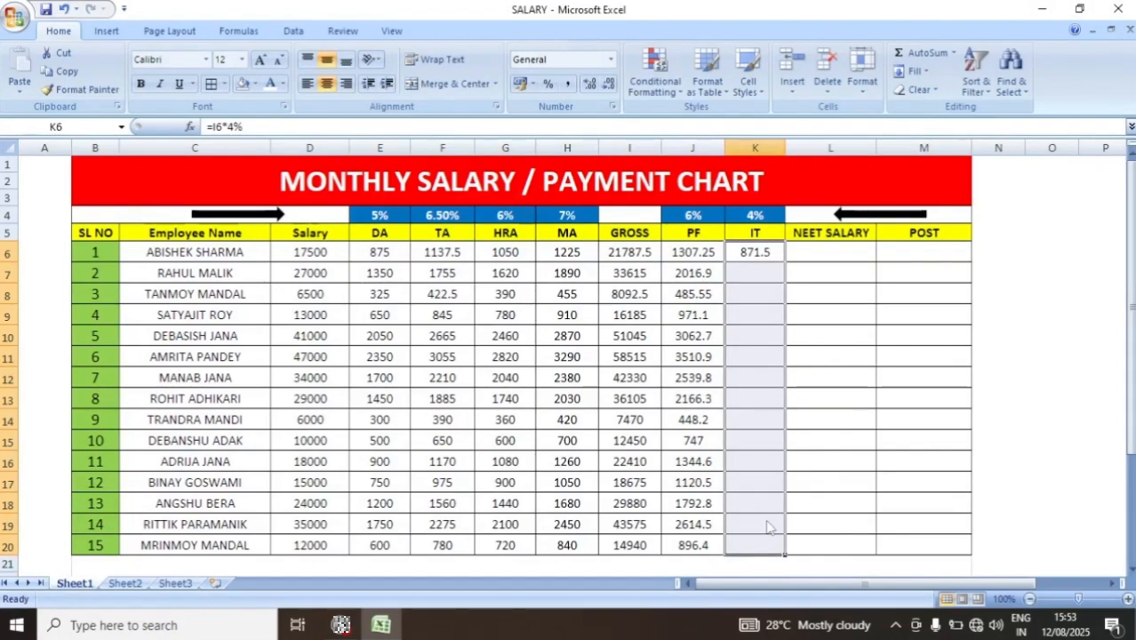
pyautogui.hotkey('ctrl', 'd')
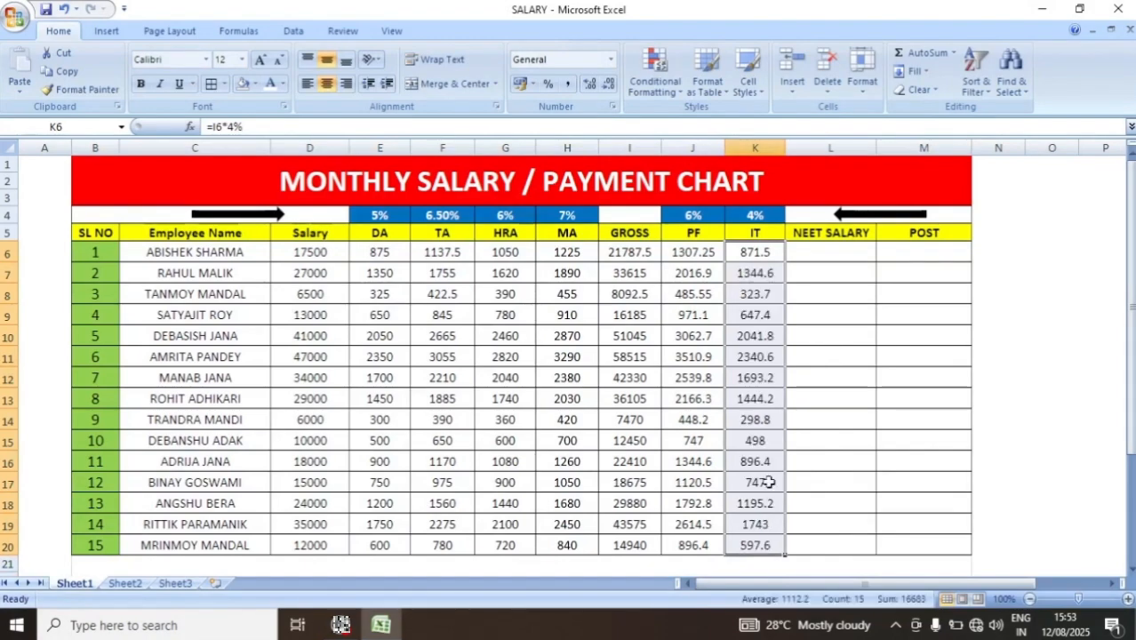
# - Calculate NEET SALARY in L6 with the formula =I6-(J6+K6)
pyautogui.click(829, 253)
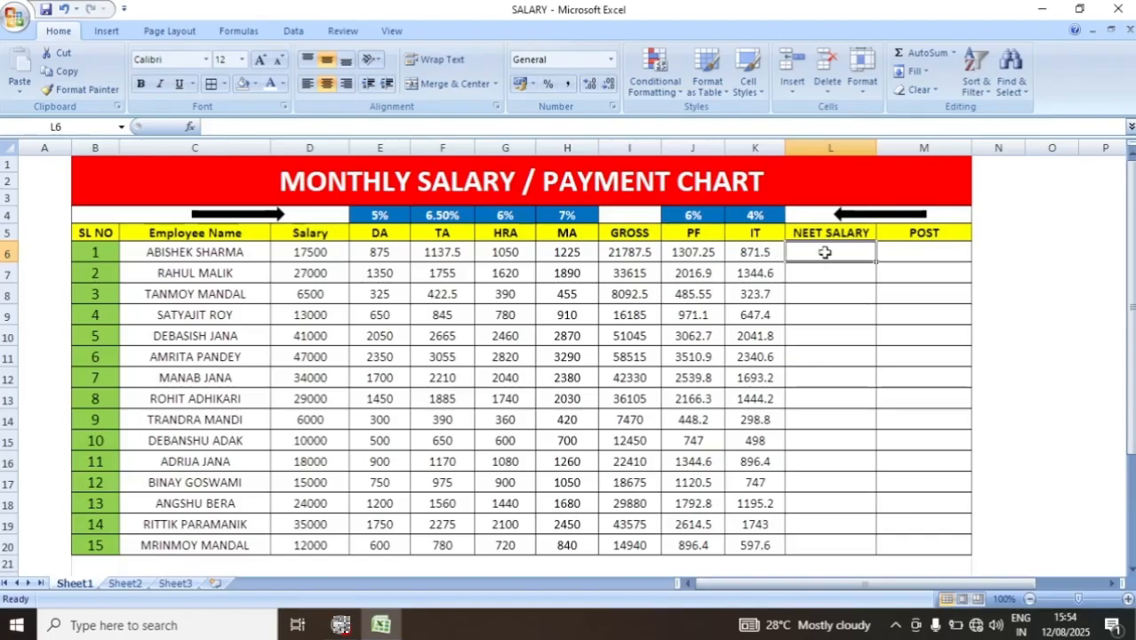
pyautogui.write('=')
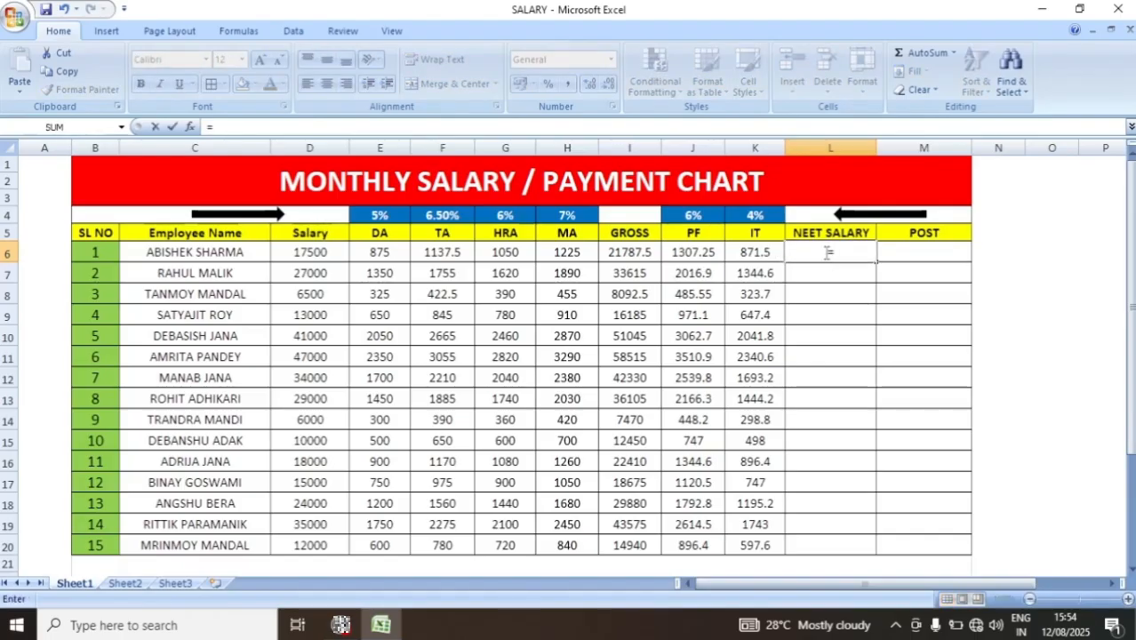
pyautogui.click(637, 253)
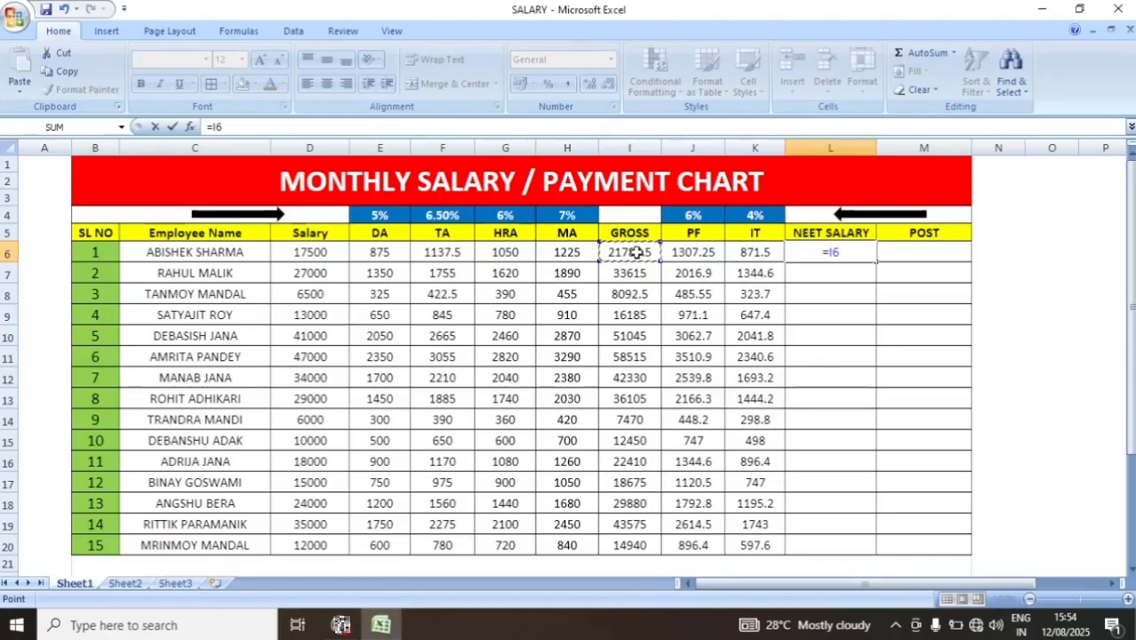
pyautogui.write('-')
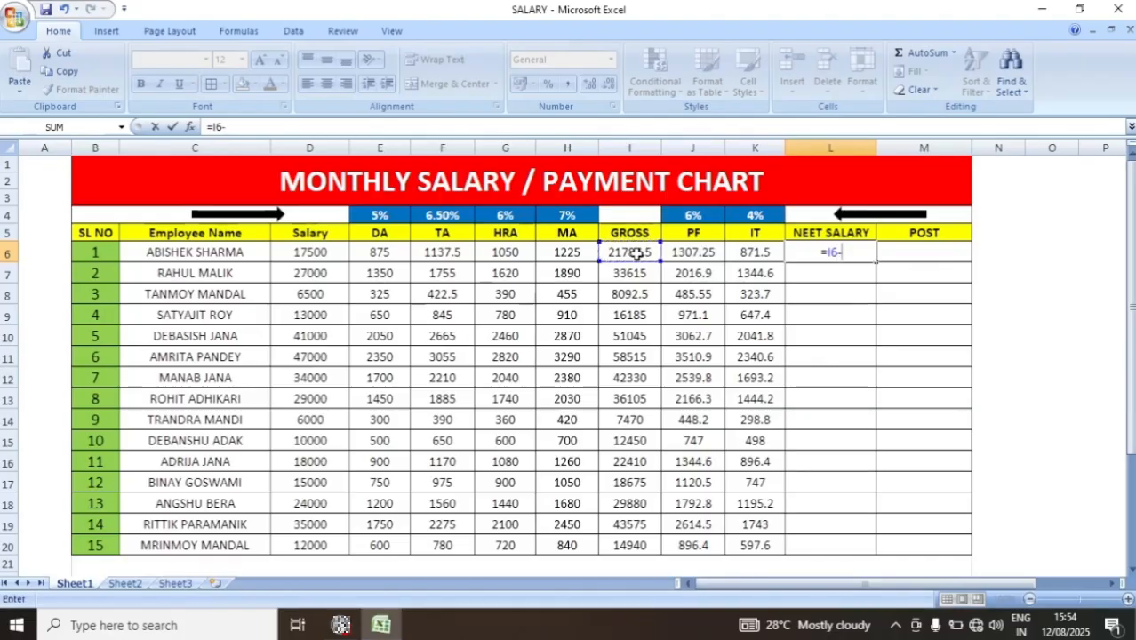
pyautogui.write('(')
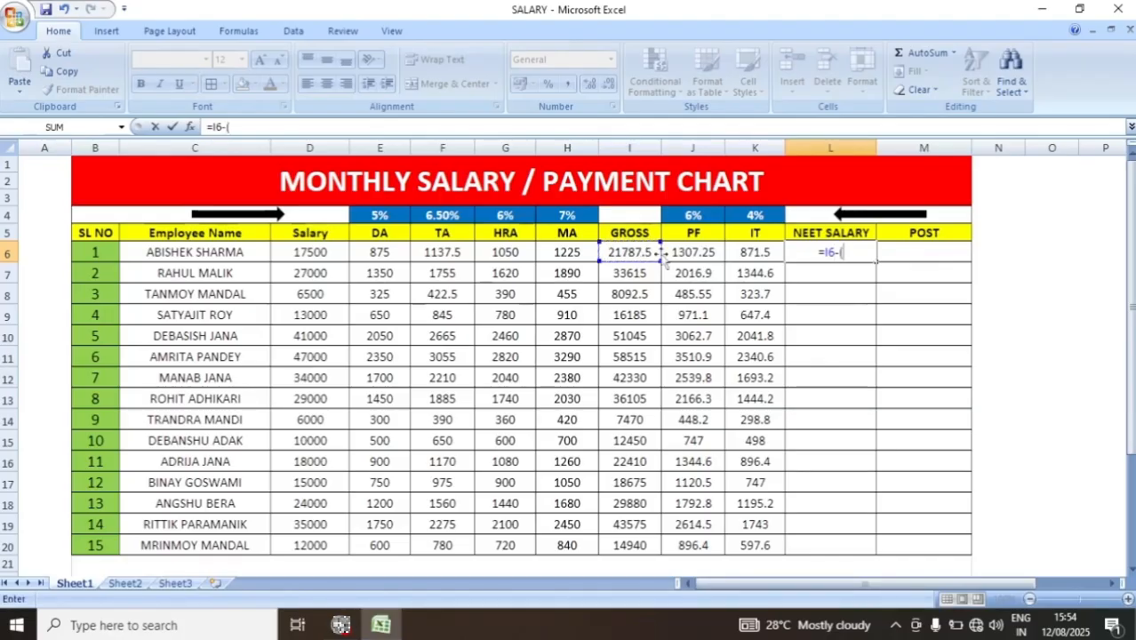
pyautogui.click(688, 254)
pyautogui.write('+')
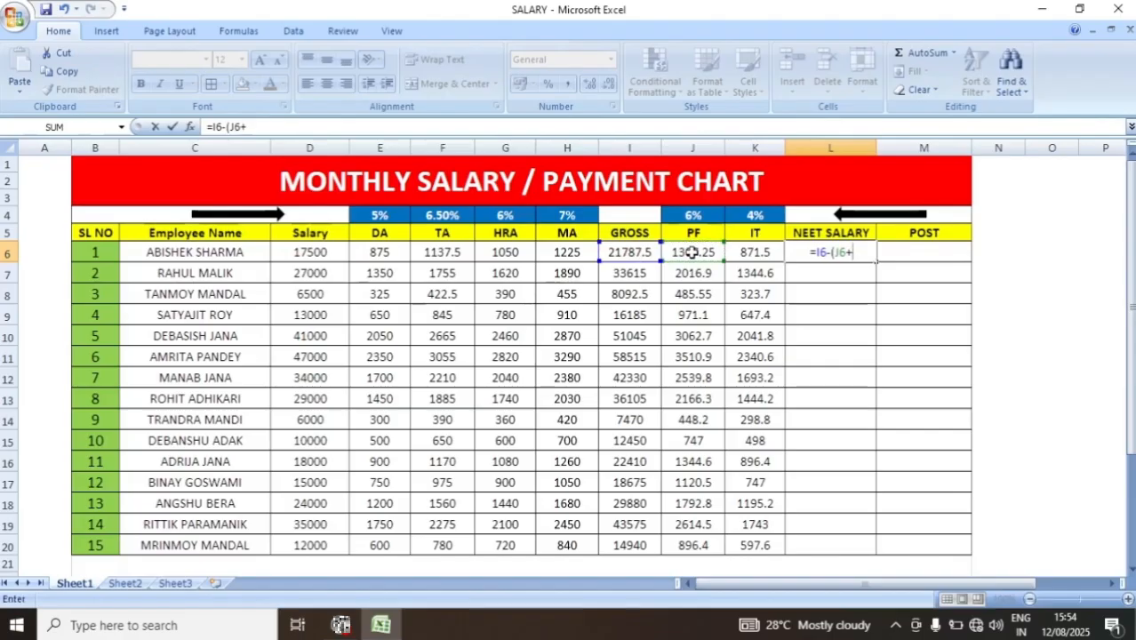
pyautogui.click(753, 253)
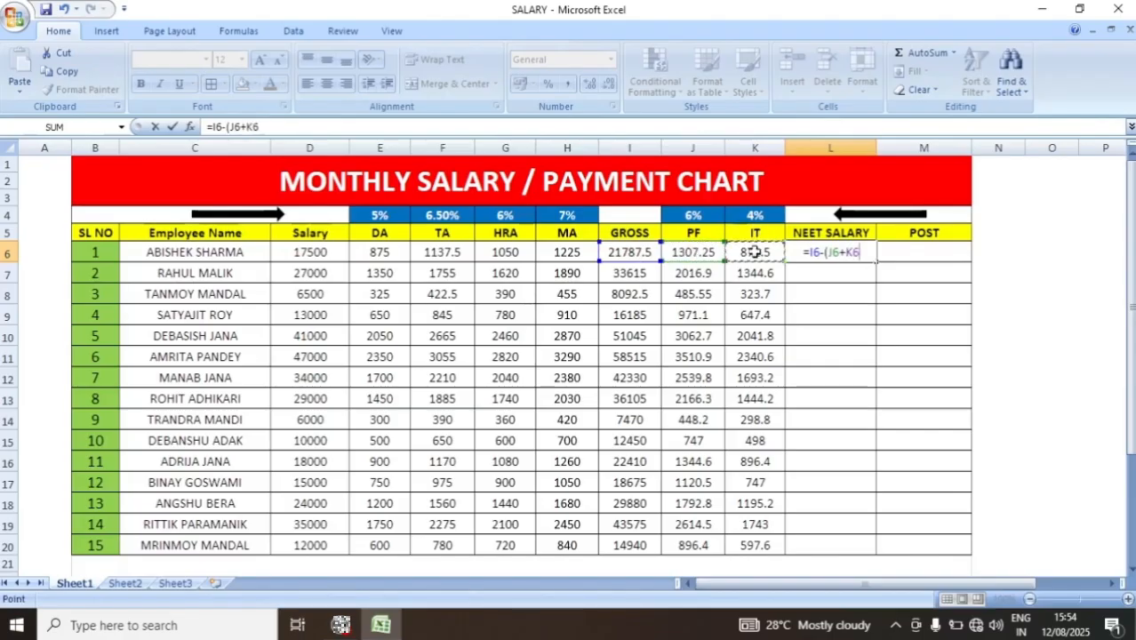
pyautogui.write(')')
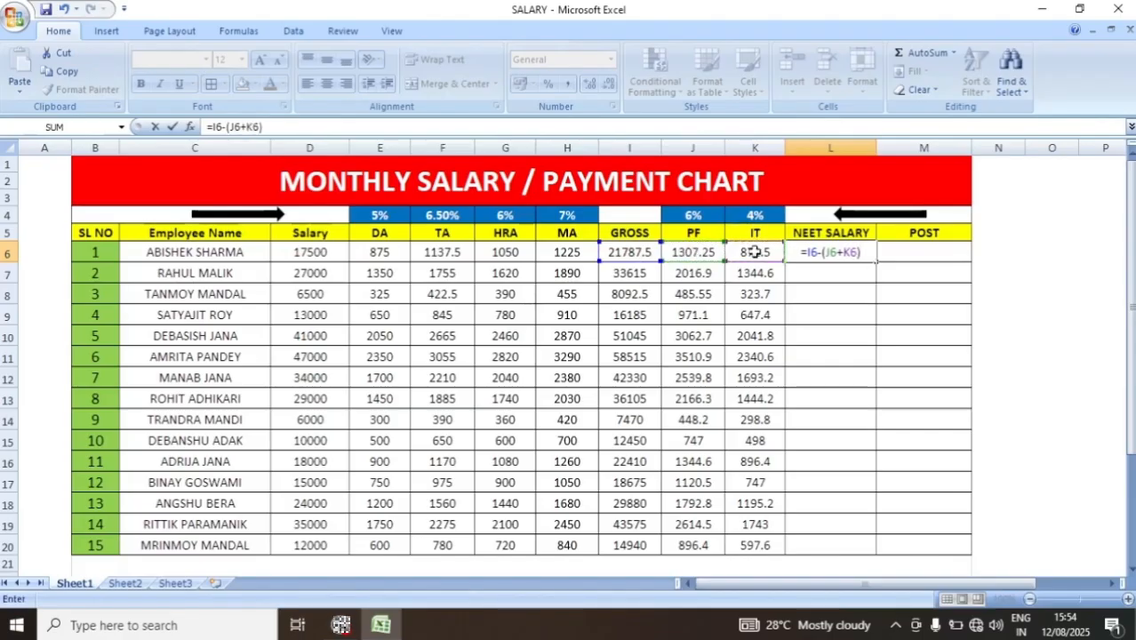
pyautogui.press('Return')
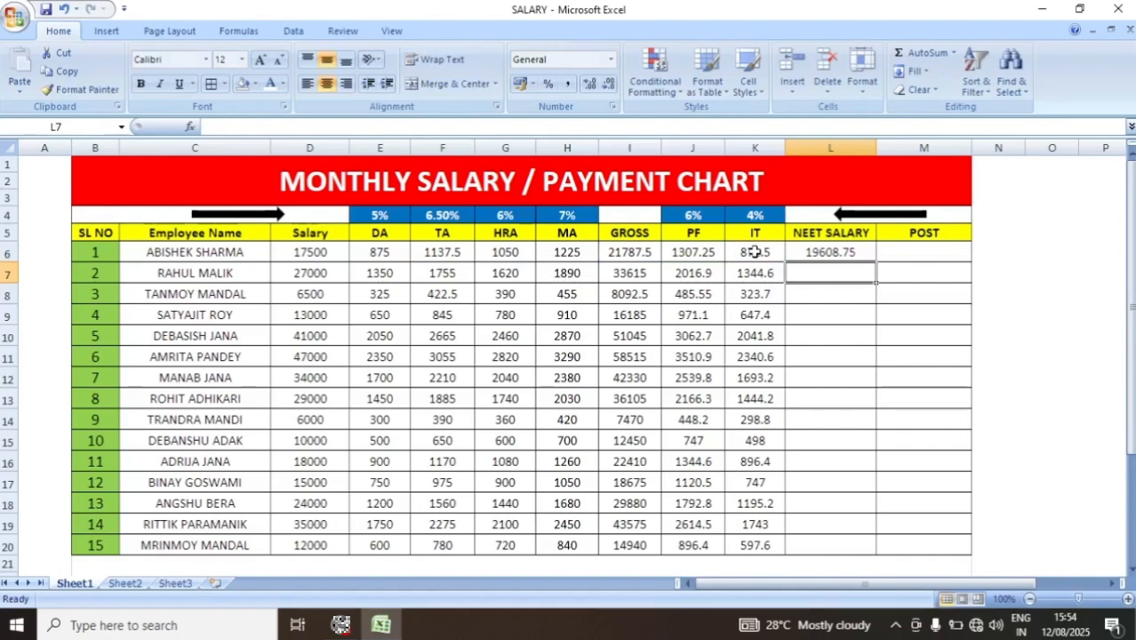
# - Fill the NEET SALARY formula from L6 down through L20
pyautogui.click(827, 252)
pyautogui.moveTo(829, 255); pyautogui.dragTo(836, 549)
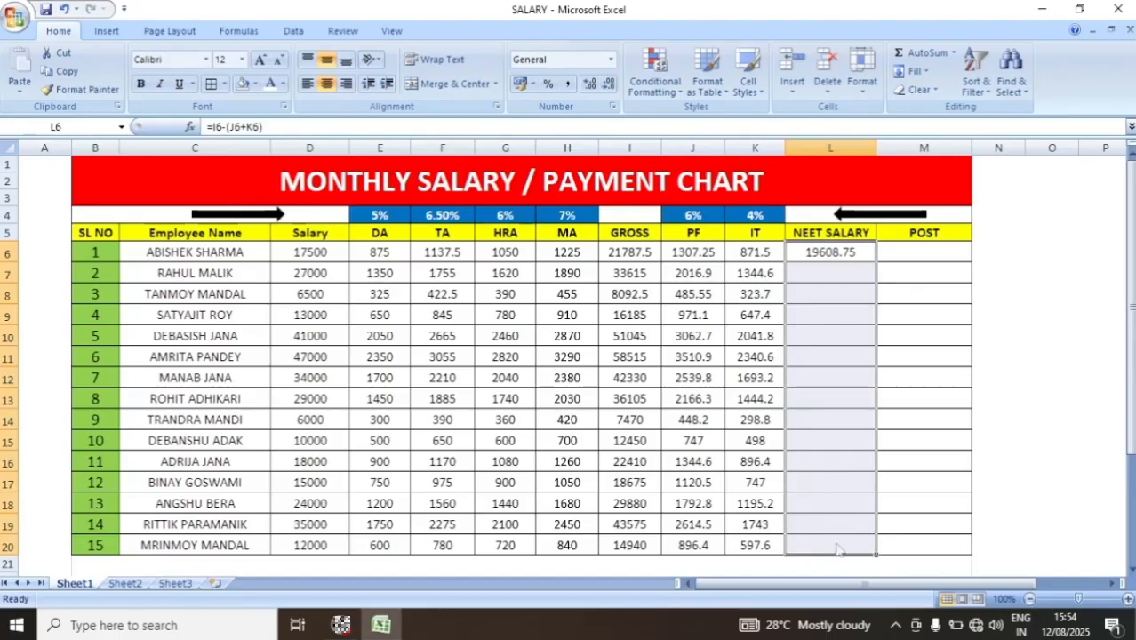
pyautogui.hotkey('ctrl', 'd')
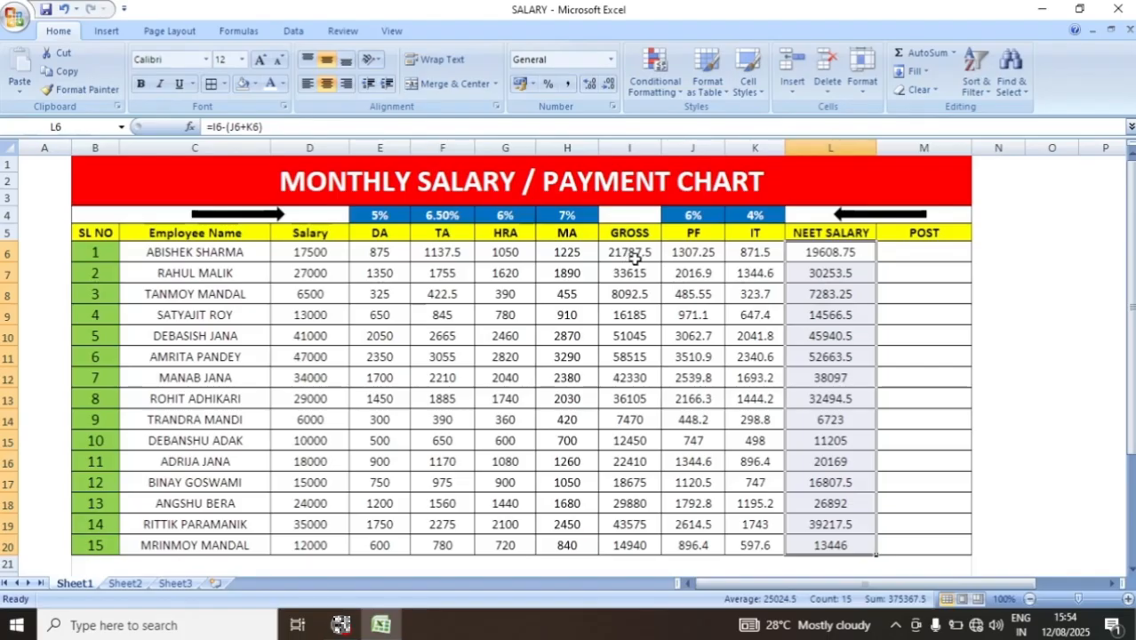
pyautogui.click(824, 255)
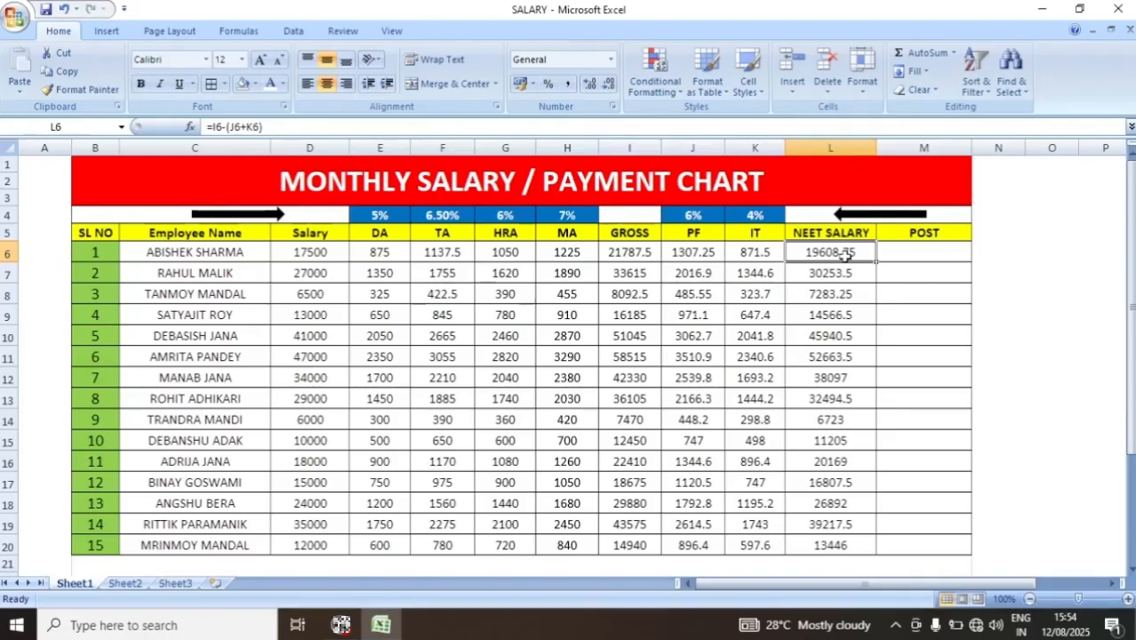
# - Begin an IF formula in POST cell M6 that returns "MANAGER" when L6>=45000
pyautogui.click(901, 253)
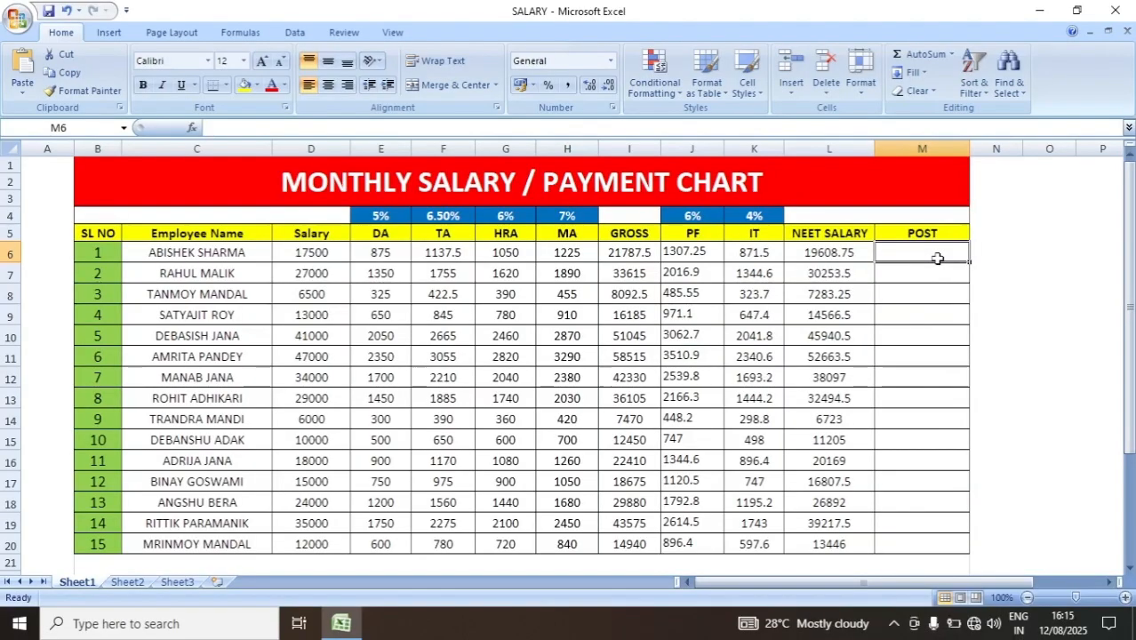
pyautogui.write('=')
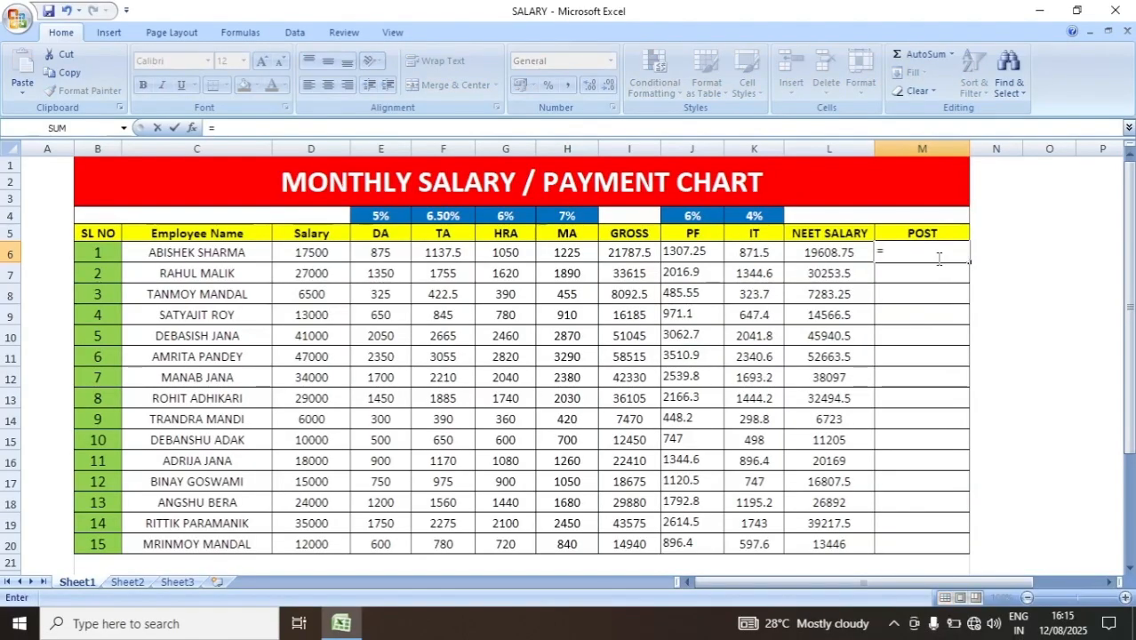
pyautogui.write('IF(')
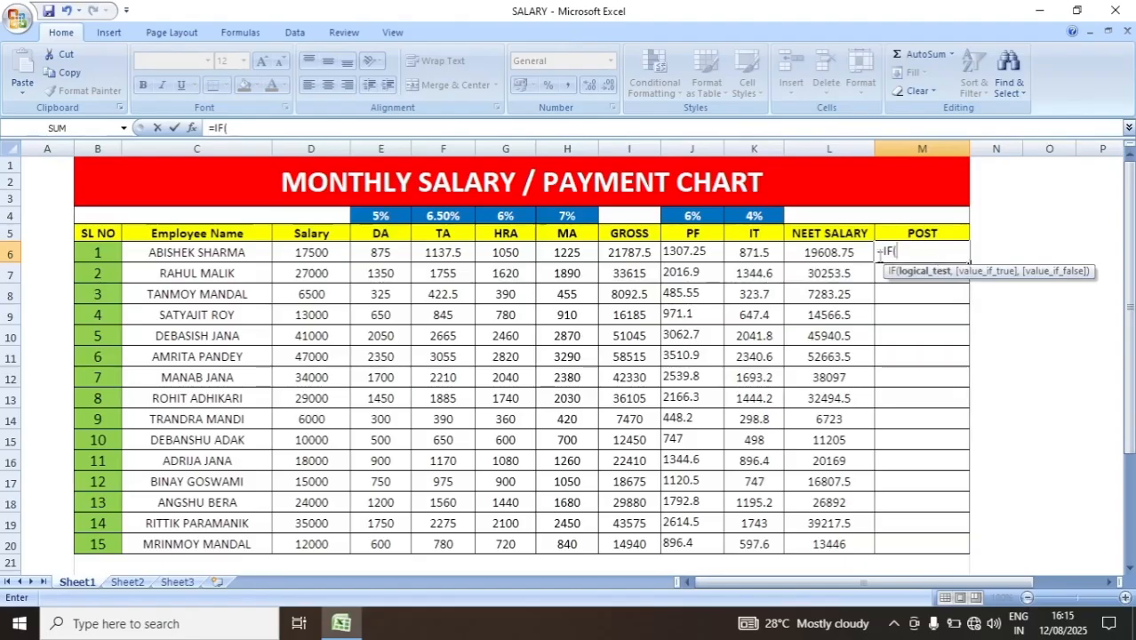
pyautogui.click(831, 253)
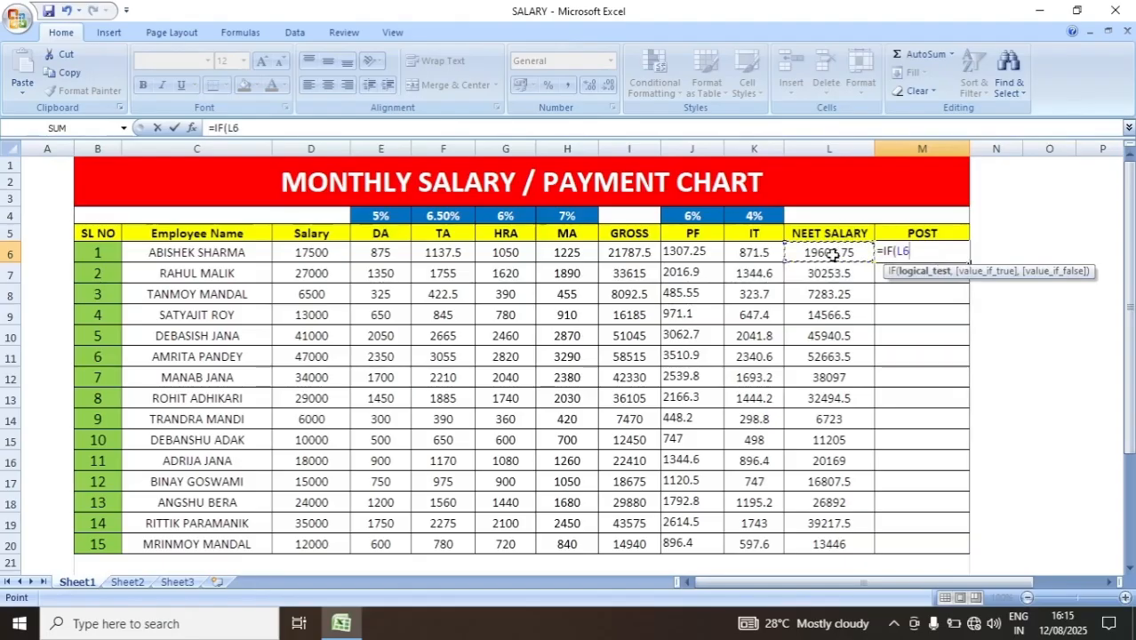
pyautogui.write('>=')
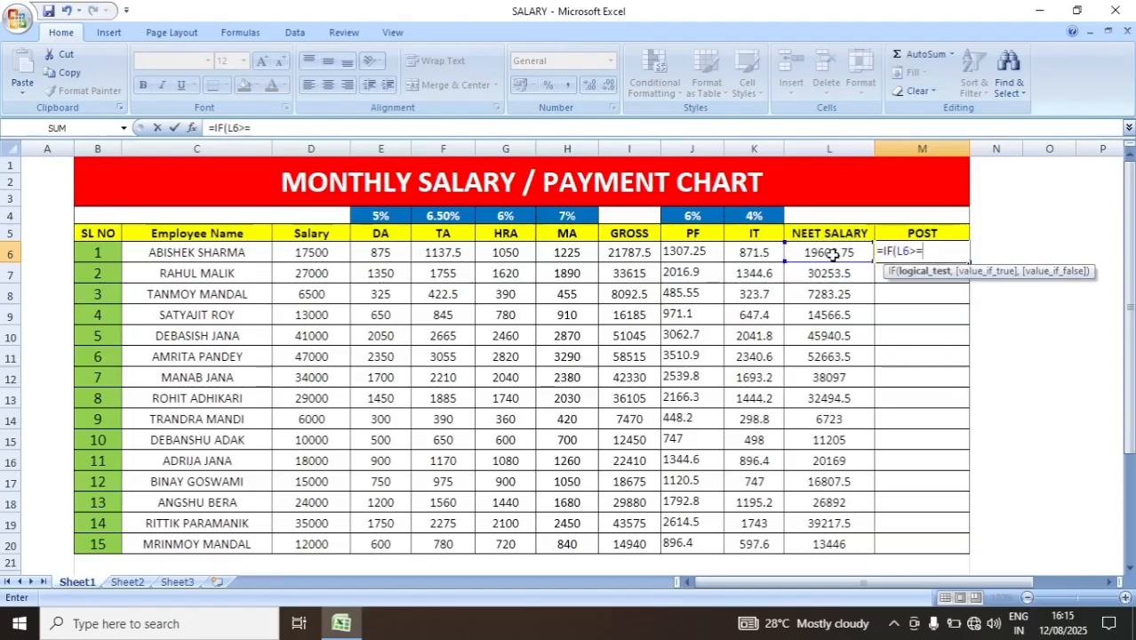
pyautogui.write('45000')
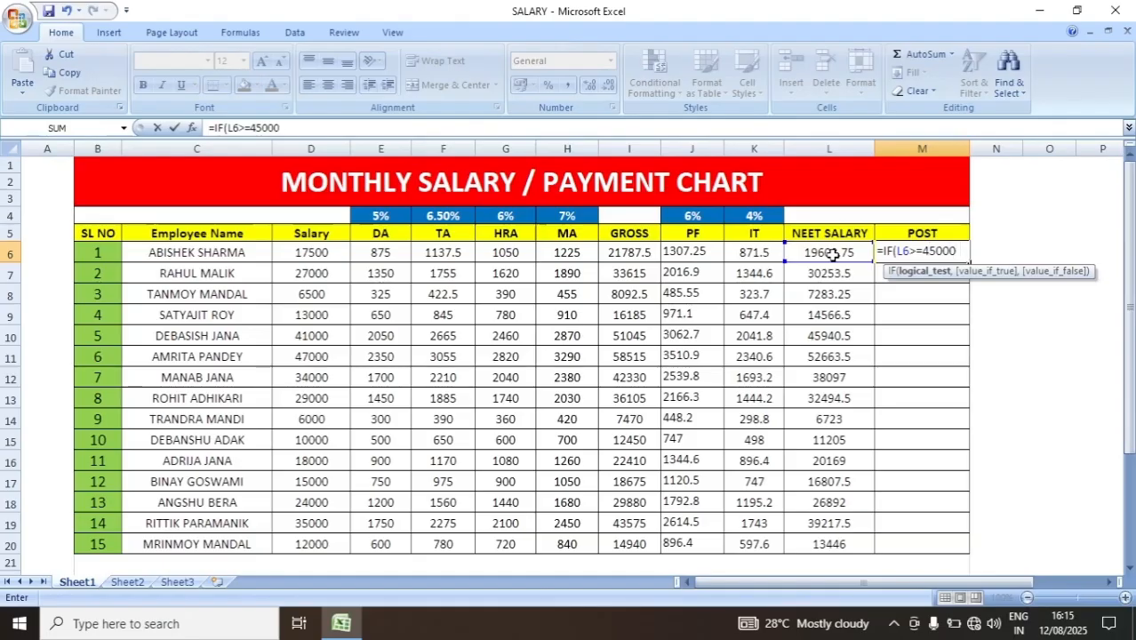
pyautogui.write(',')
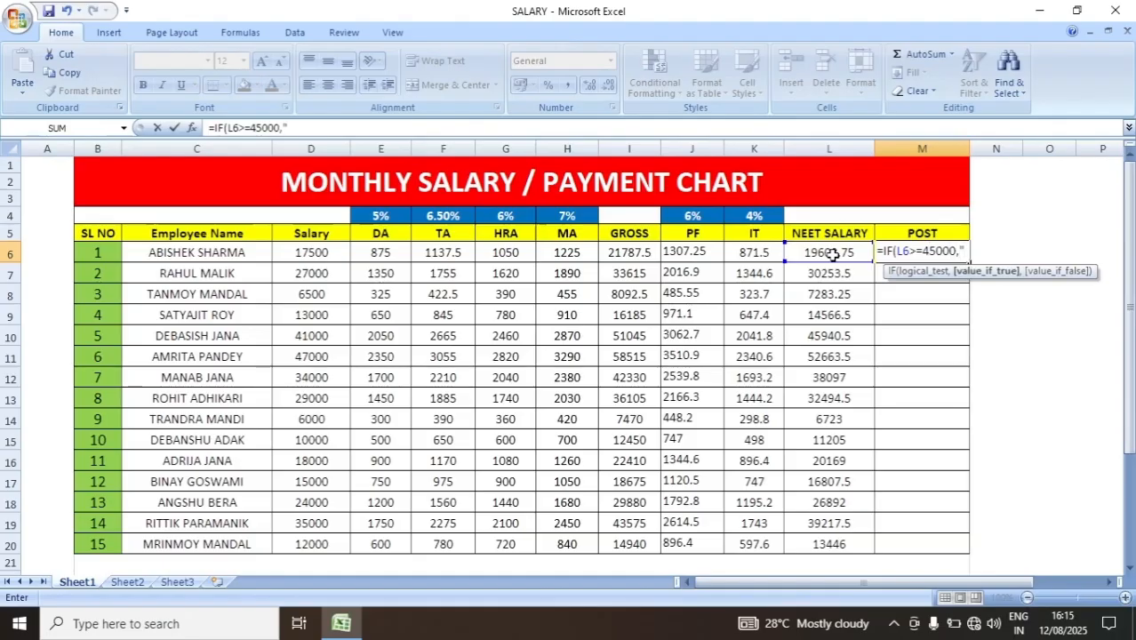
pyautogui.write('"MANAGER')
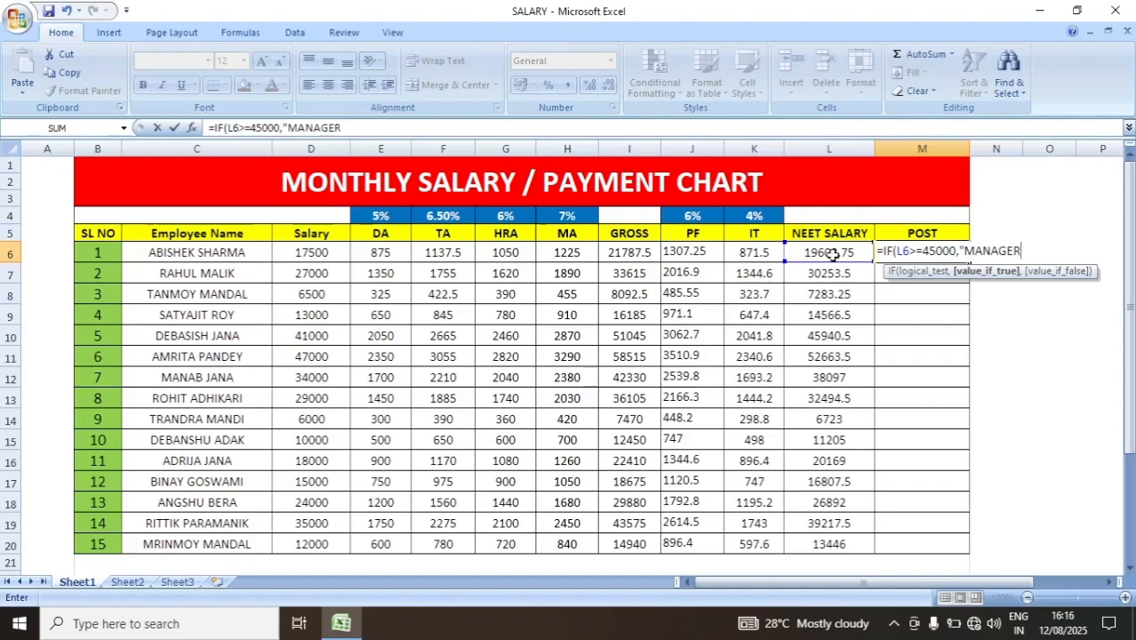
pyautogui.write('",')
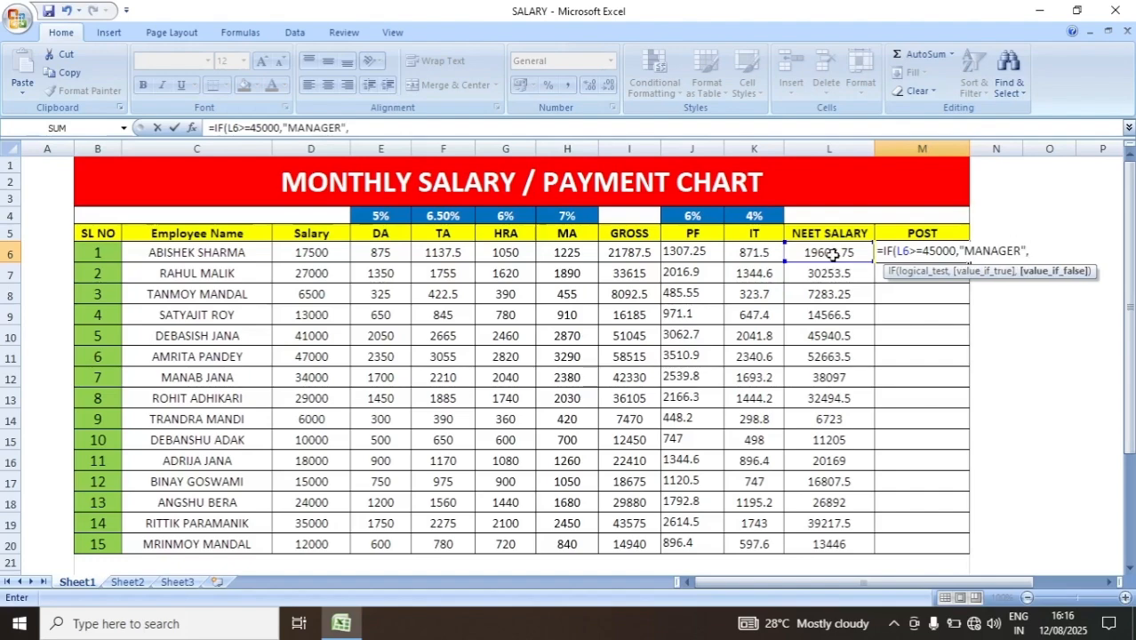
pyautogui.write('IF(')
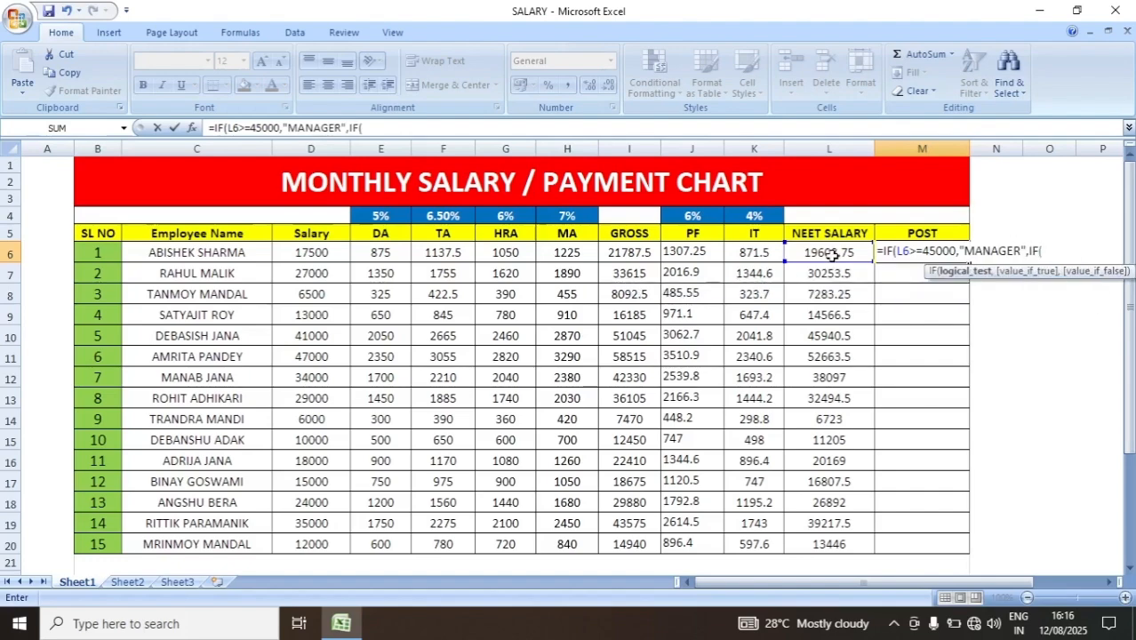
pyautogui.write('L6>=35000')
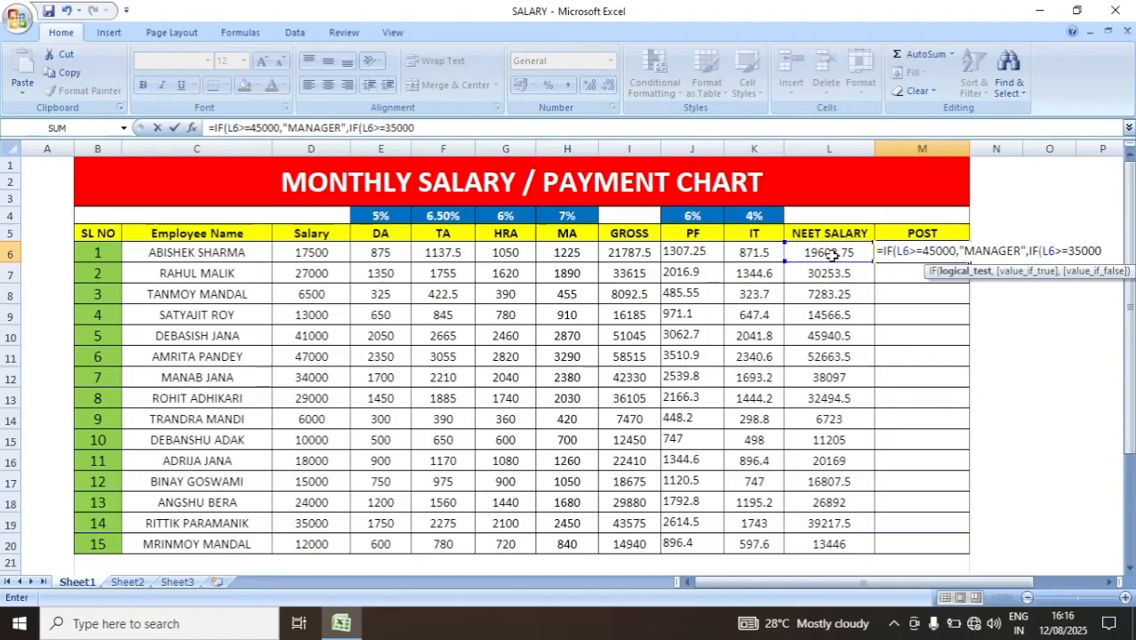
pyautogui.write(',"')
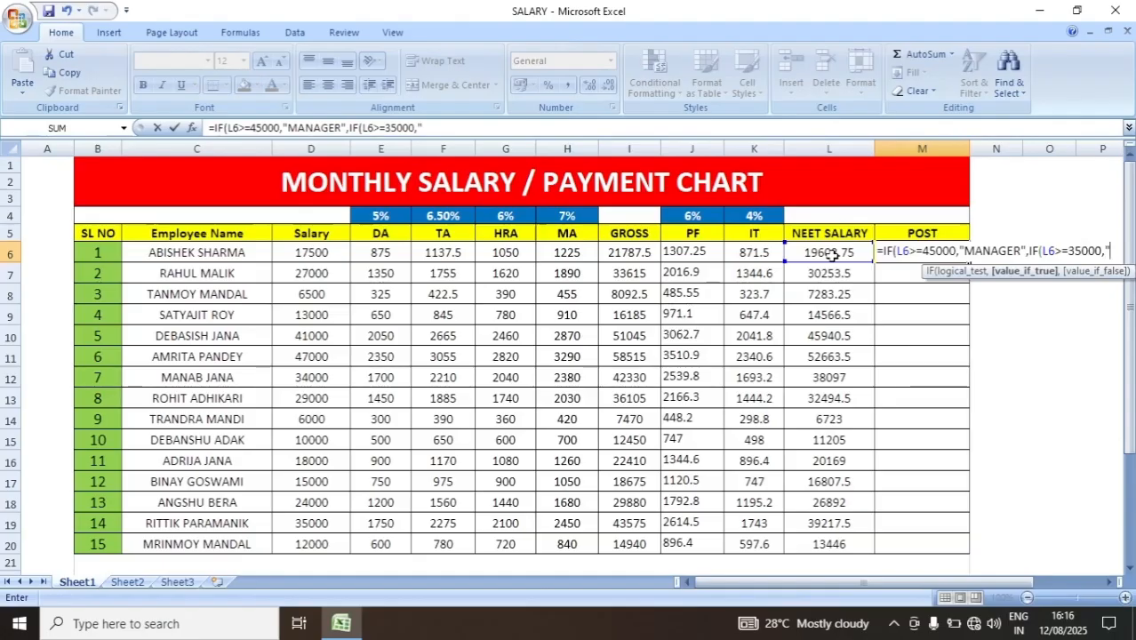
pyautogui.write('OFF')
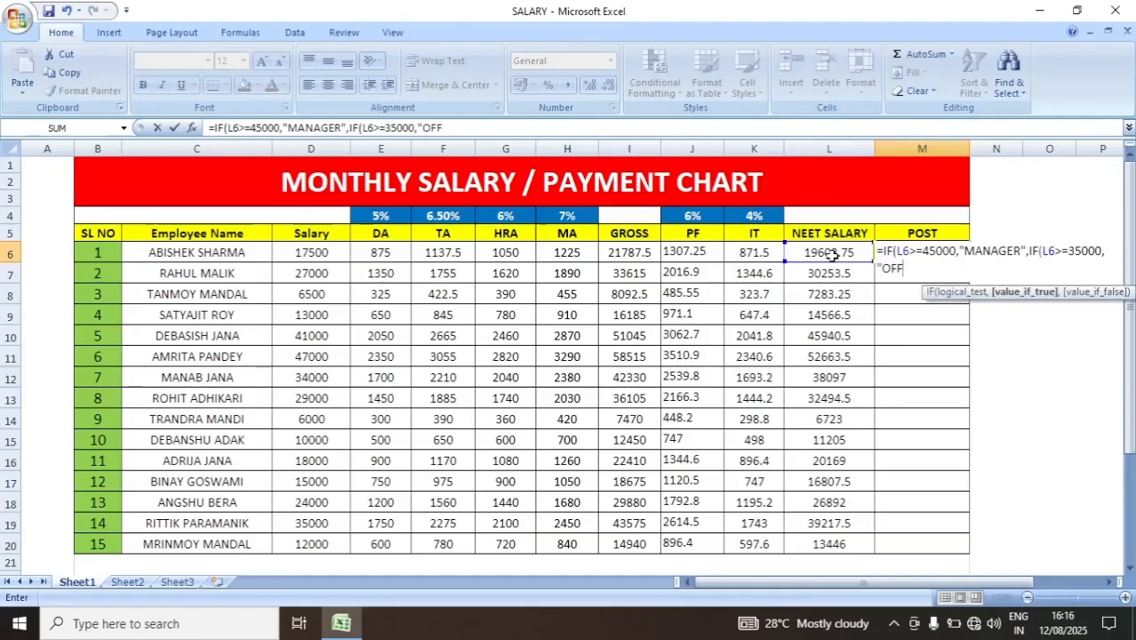
pyautogui.write('ICER",IF(')
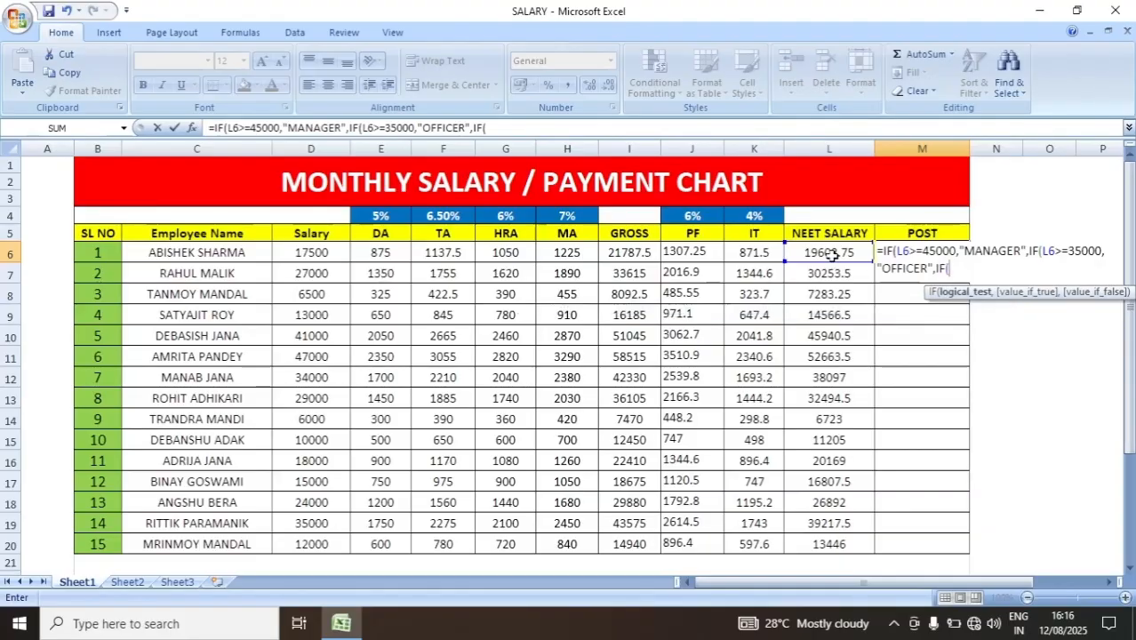
# - Nest a third IF in the M6 formula that returns "ASISTANCE OFFICER" when L6>=25000
pyautogui.click(831, 254)
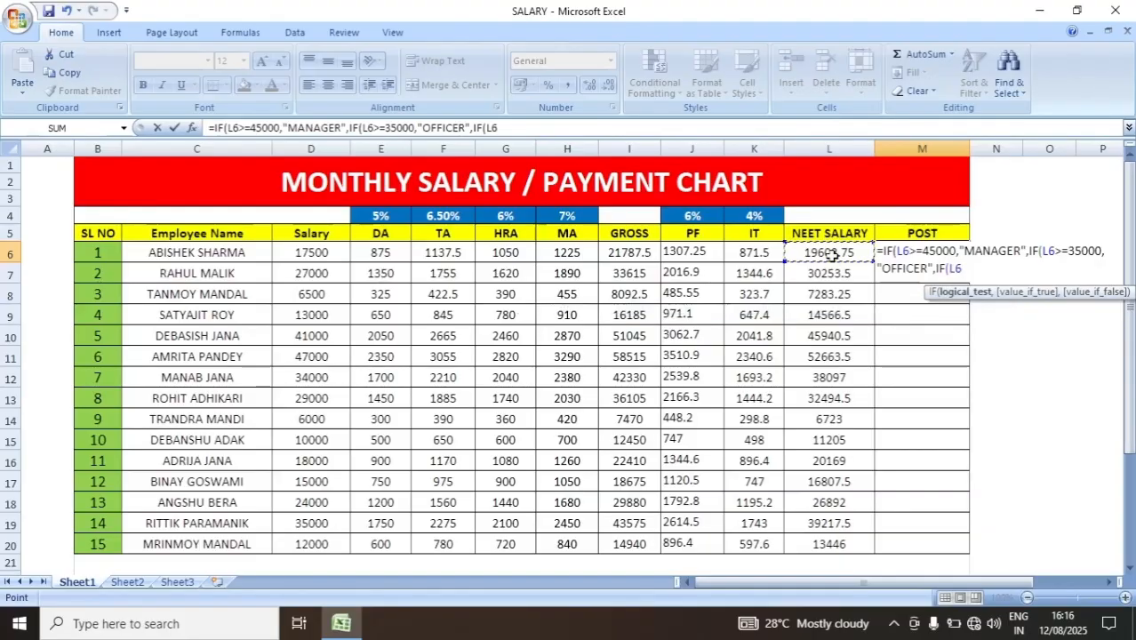
pyautogui.write('>=')
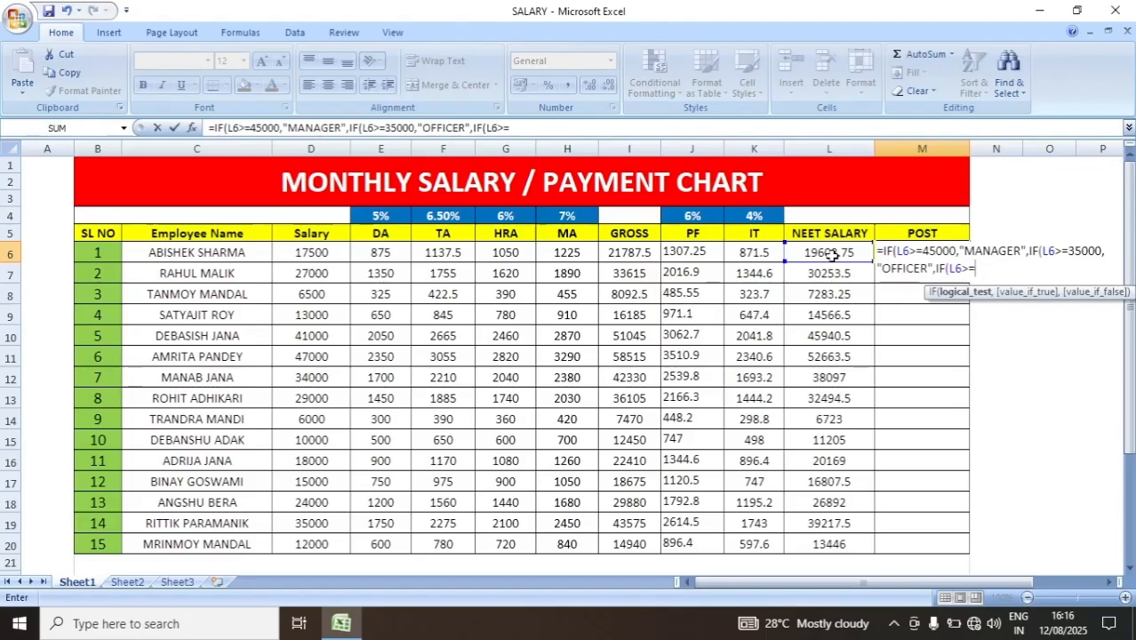
pyautogui.write('25000,"A')
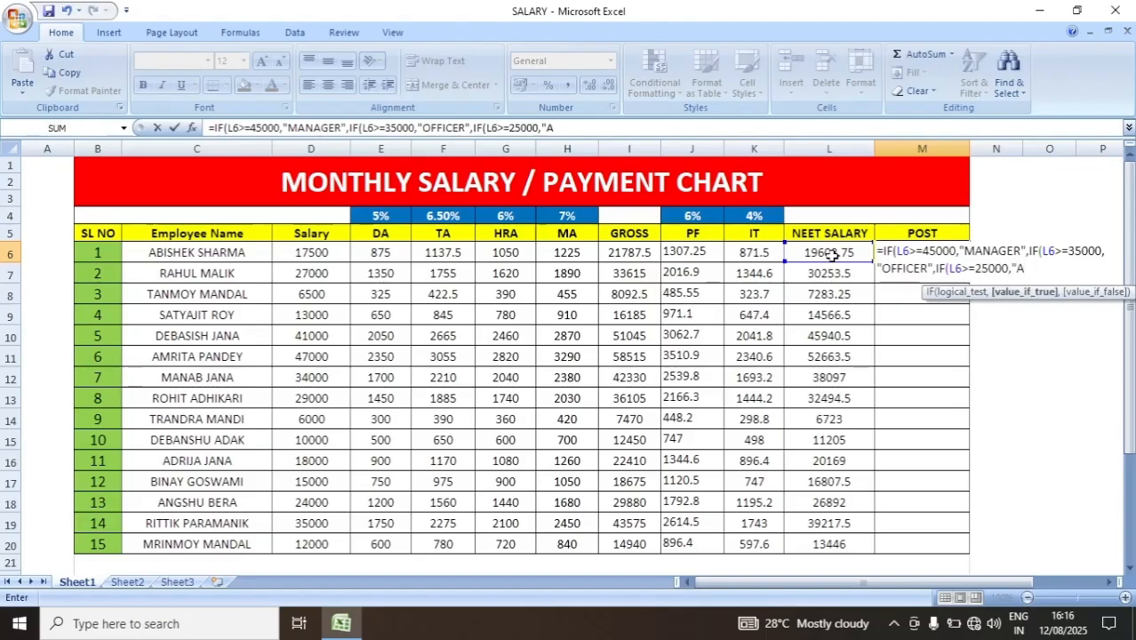
pyautogui.write('SS')
pyautogui.press('BackSpace')
pyautogui.press('BackSpace')
pyautogui.write('ISTAN')
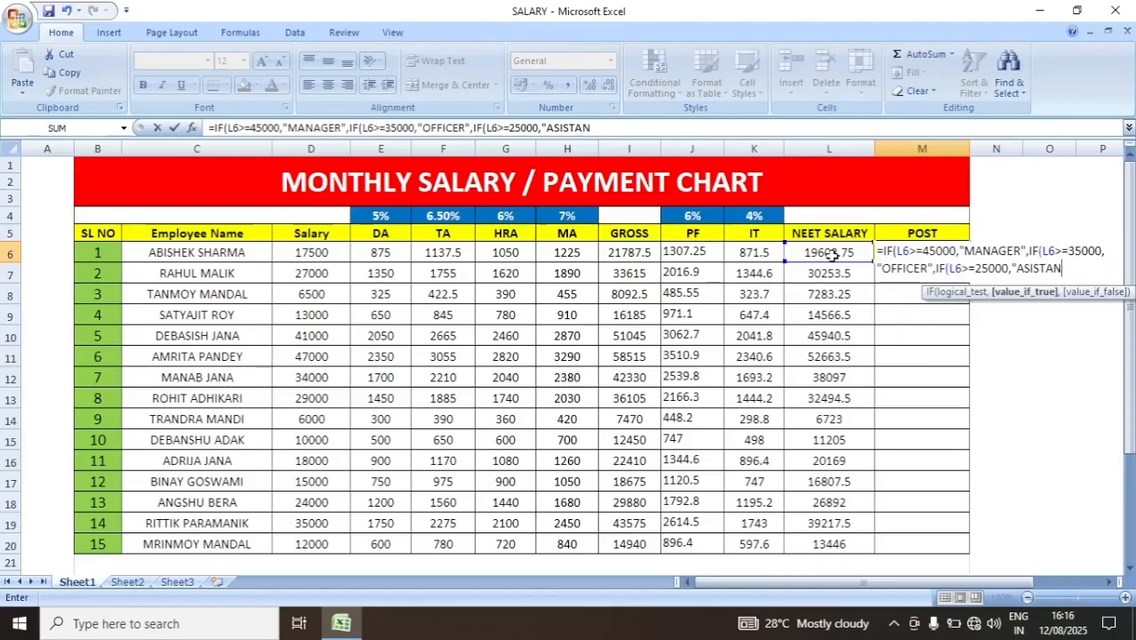
pyautogui.write('CE OFFICER')
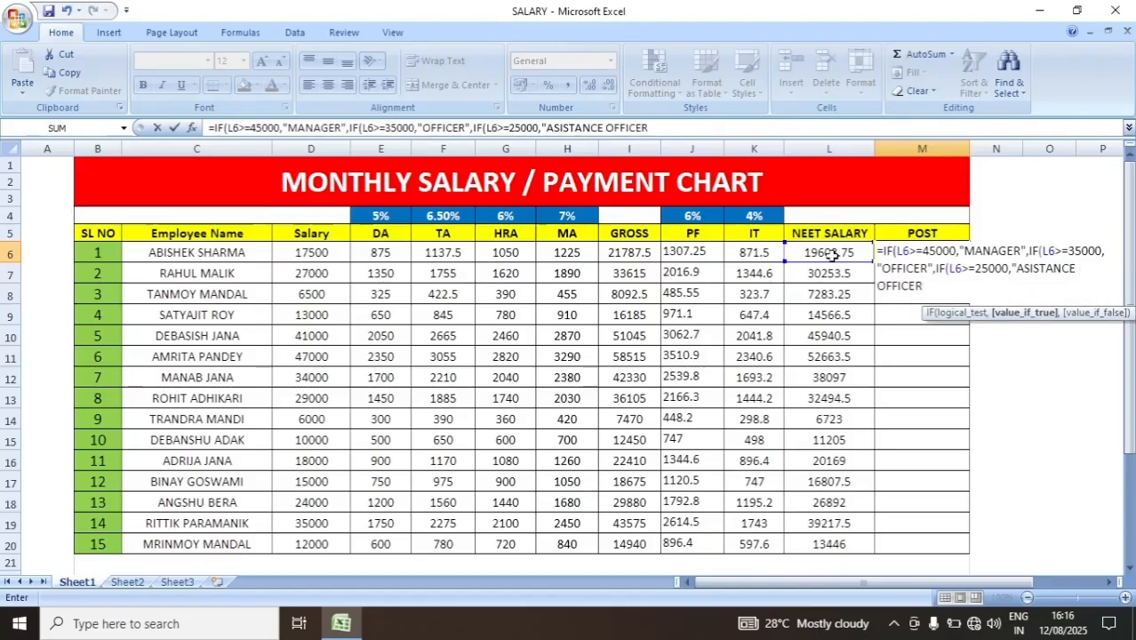
pyautogui.write('",')
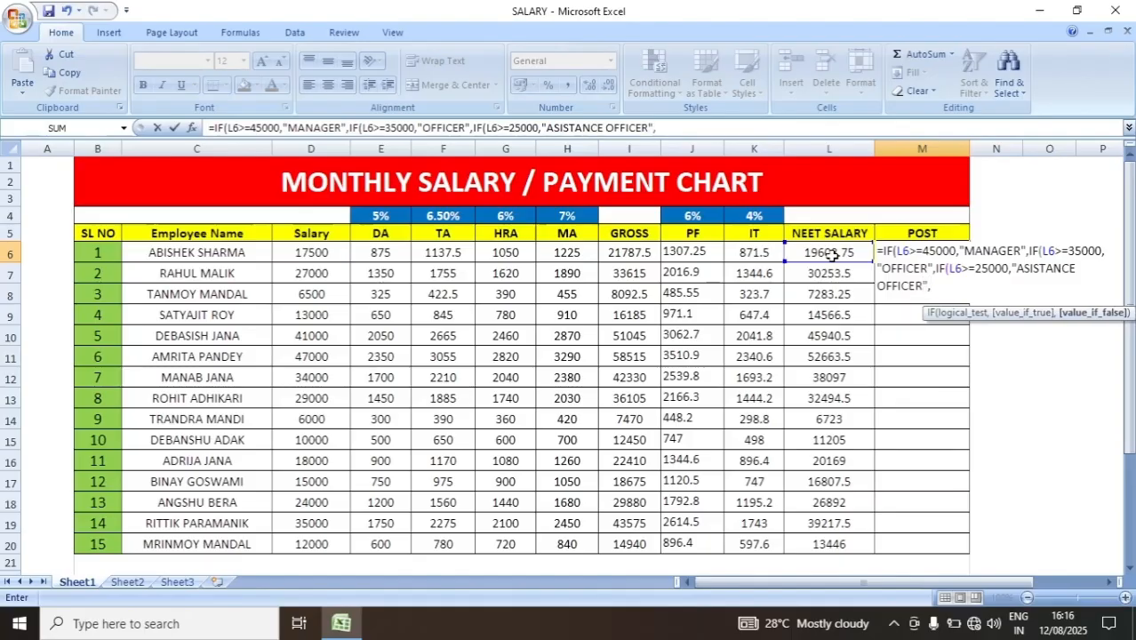
pyautogui.write('IF(')
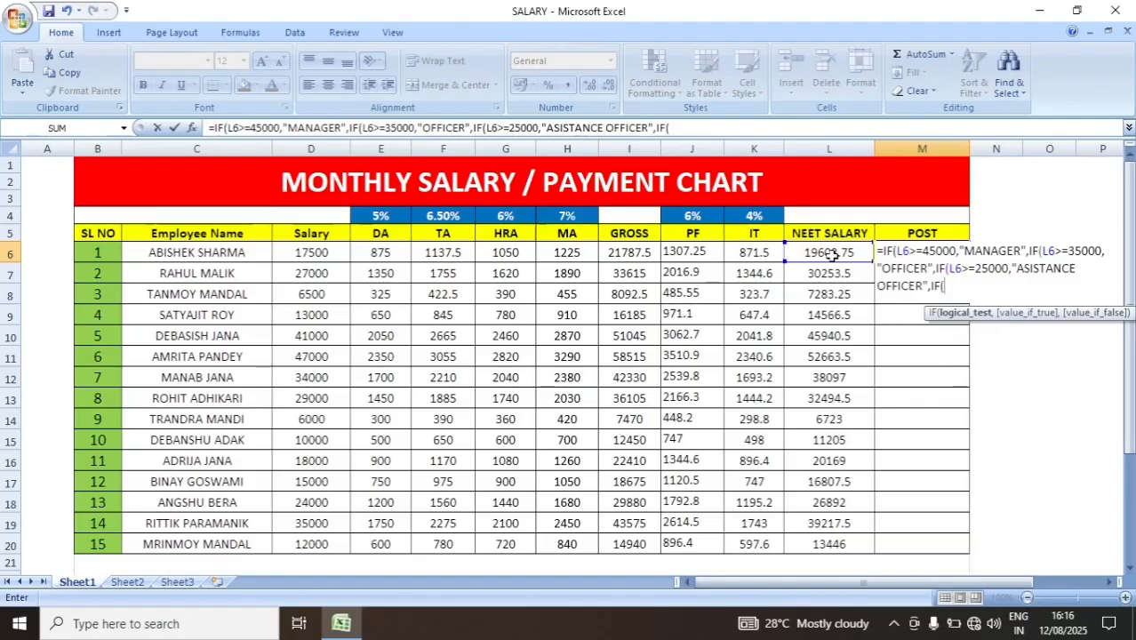
# - Nest a fourth IF in the M6 formula that returns "CLEARK" when L6>=15000
pyautogui.click(832, 255)
pyautogui.write('>=15000')
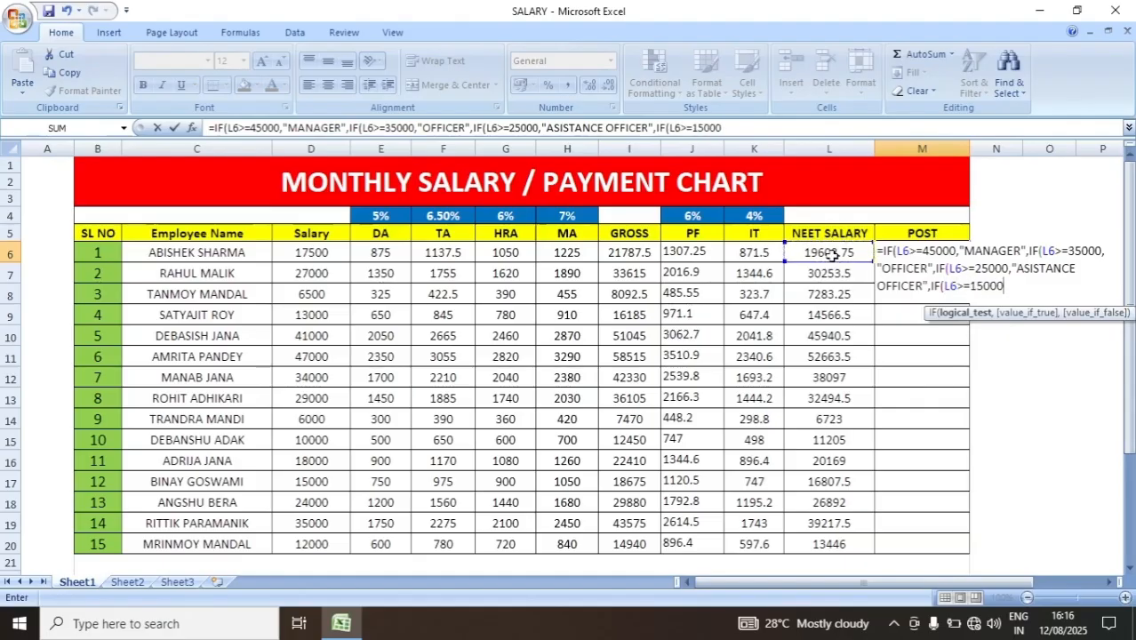
pyautogui.write(',"')
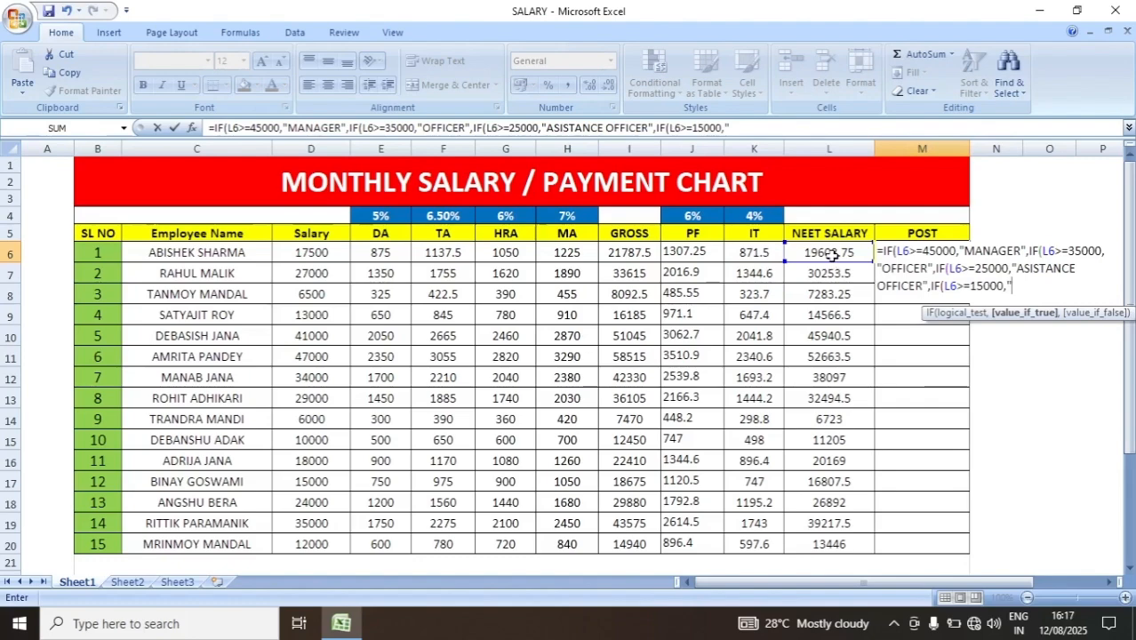
pyautogui.write('CLEARK')
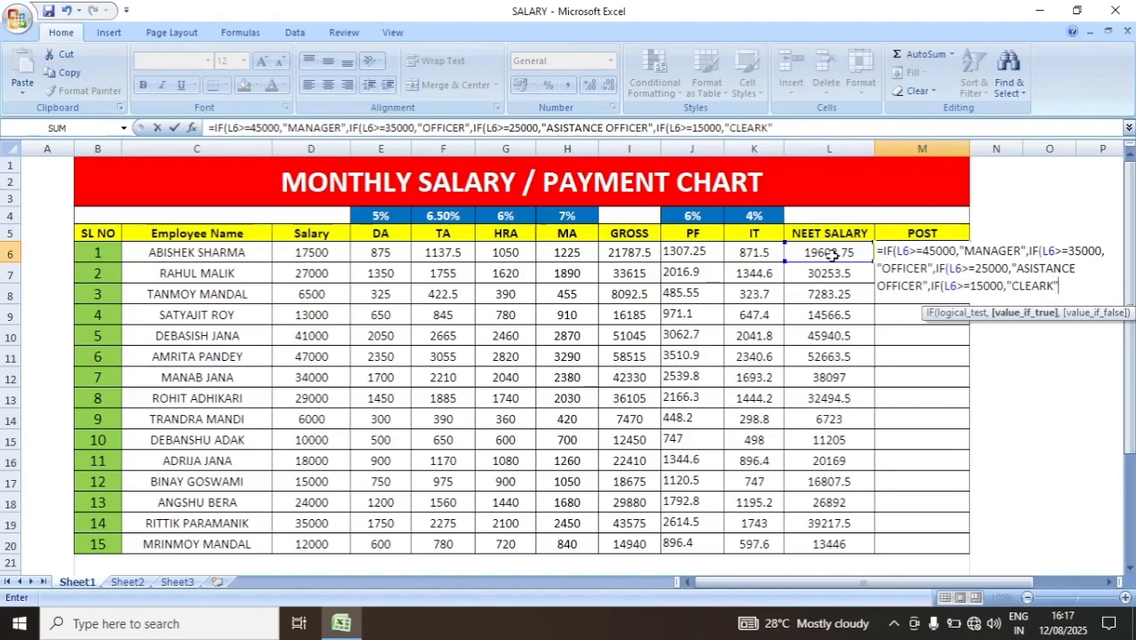
pyautogui.write('",')
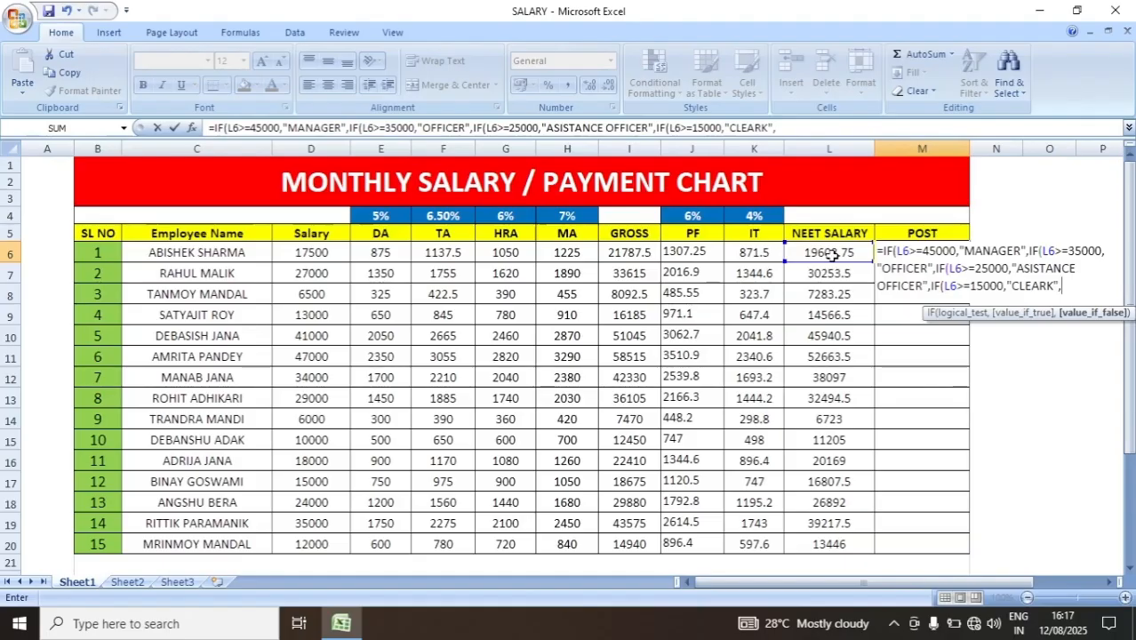
pyautogui.write('IF')
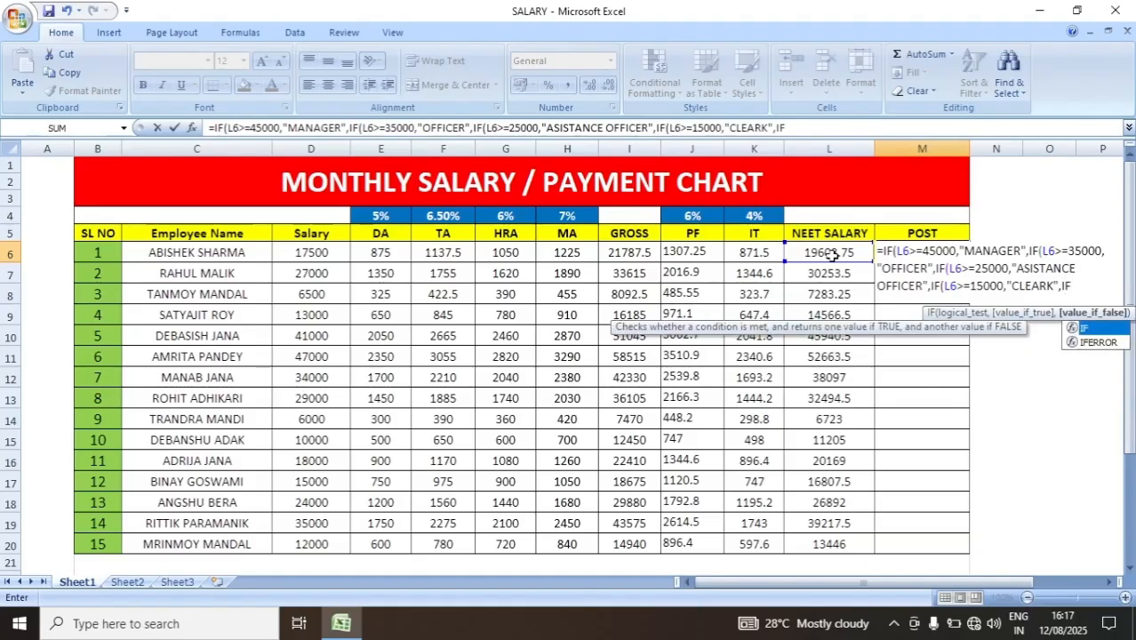
pyautogui.write('(L6>=')
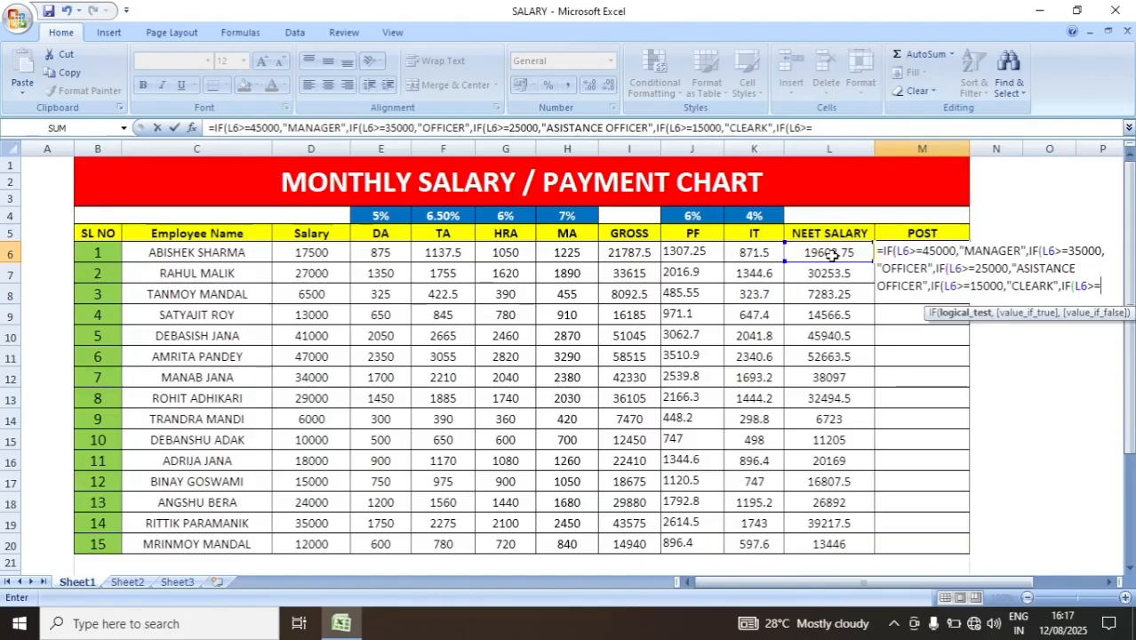
pyautogui.write('10000')
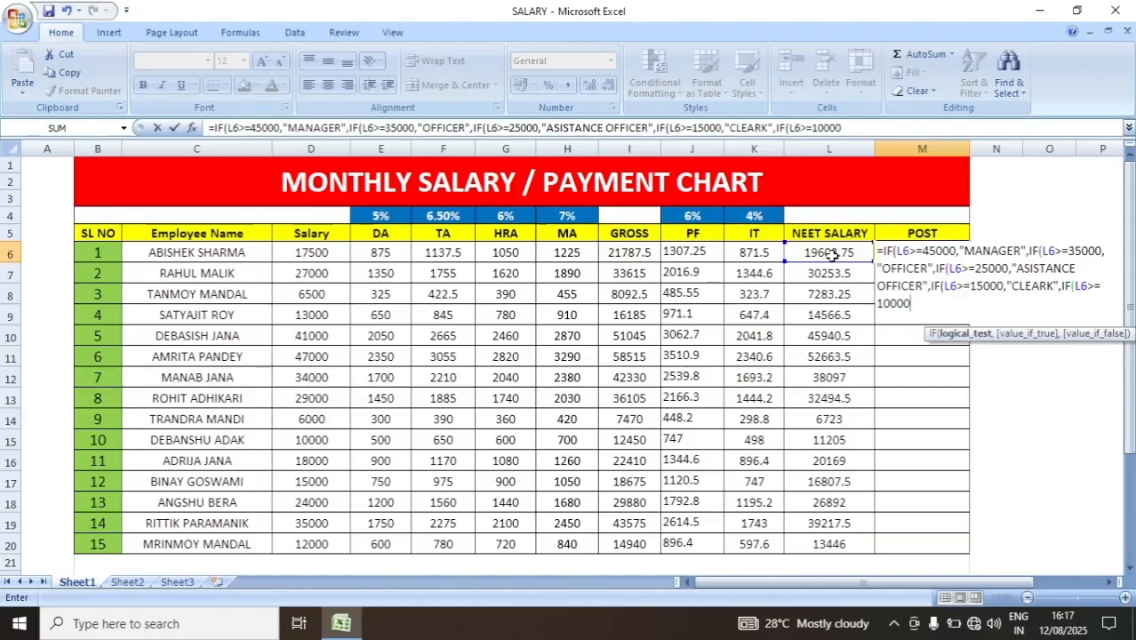
pyautogui.write(',"')
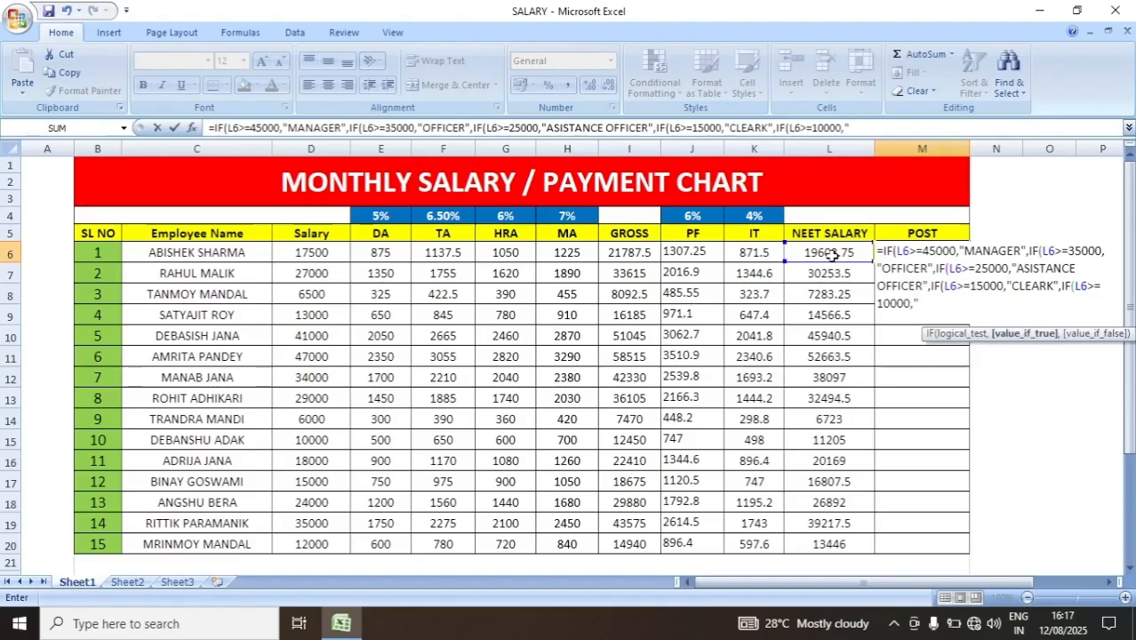
pyautogui.write('PEON",IF9')
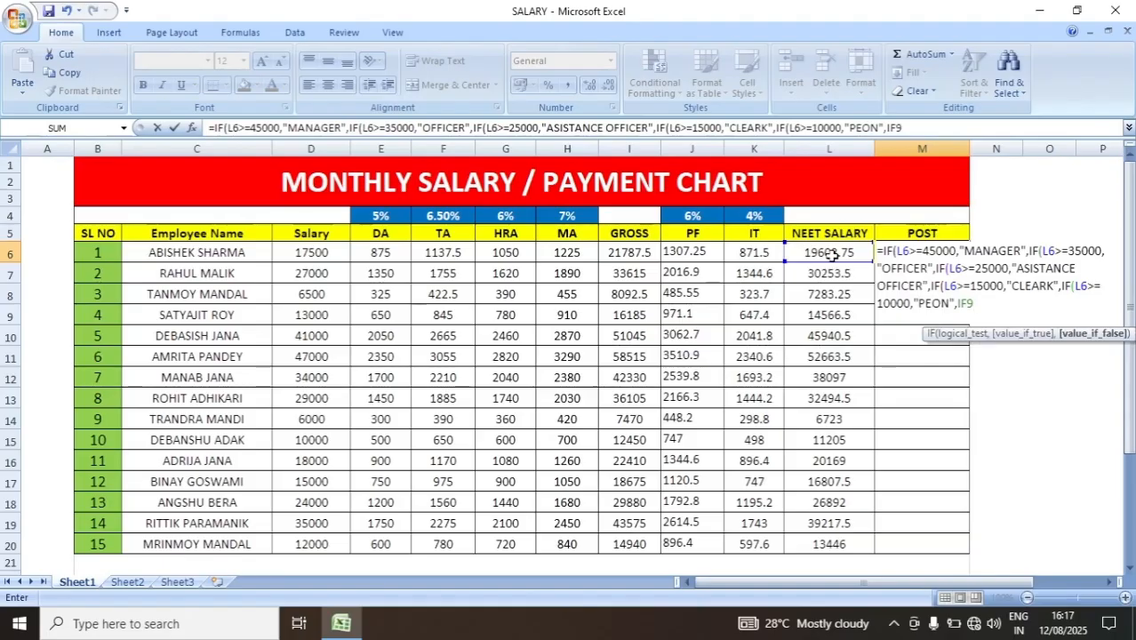
# - Nest a sixth IF in the M6 formula that returns "SAFAIAR" when L6>=6000
pyautogui.press('Return')
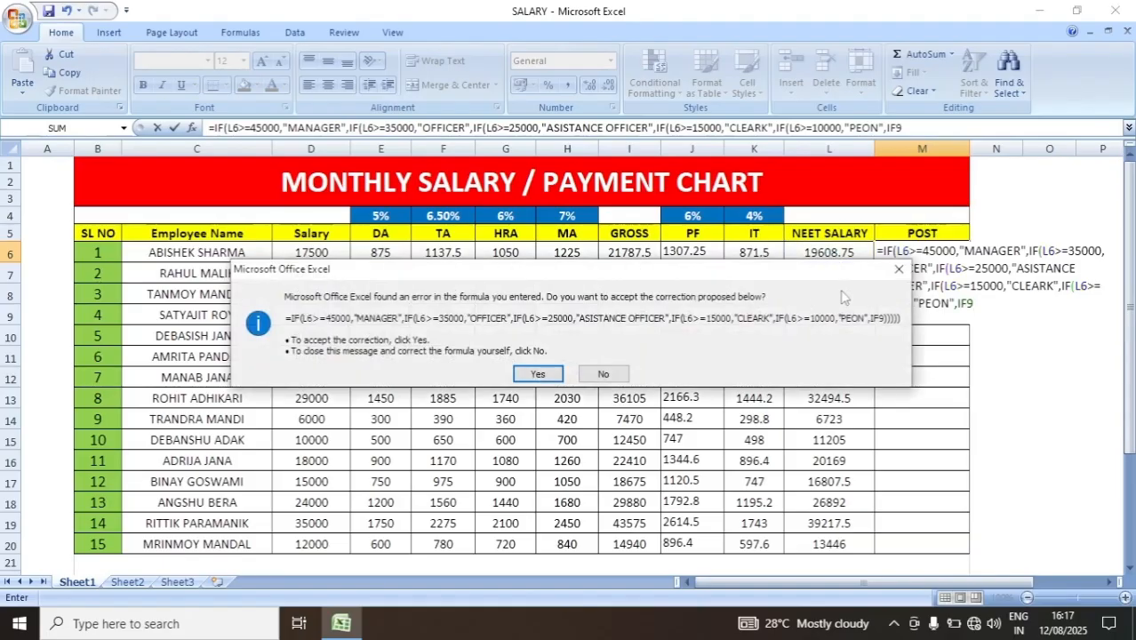
pyautogui.click(898, 268)
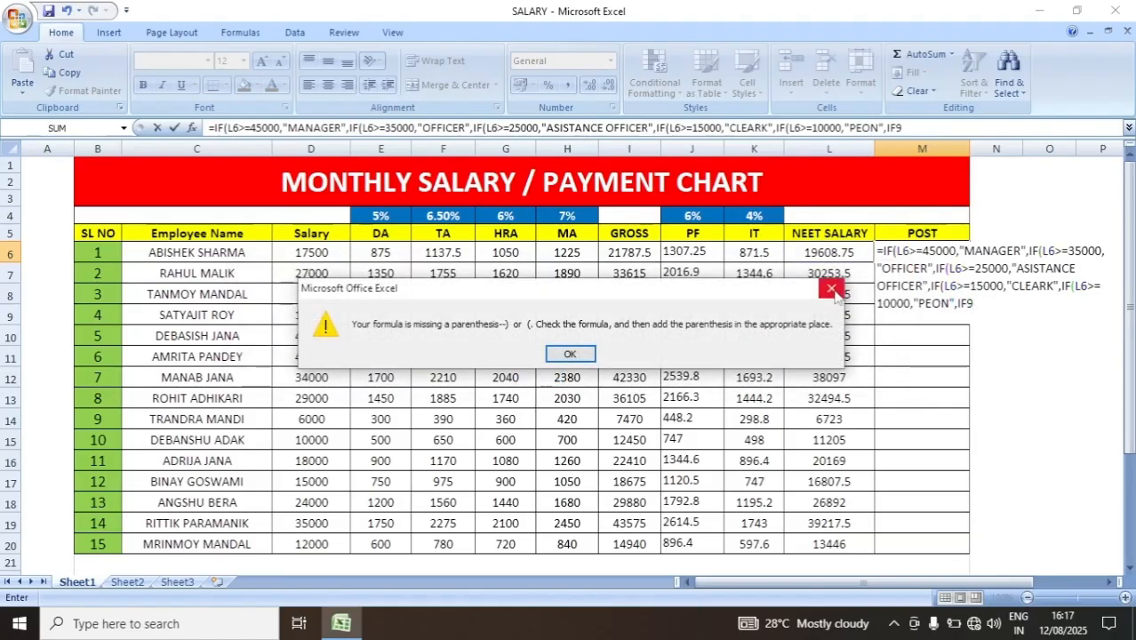
pyautogui.press('Return')
pyautogui.write('IF(')
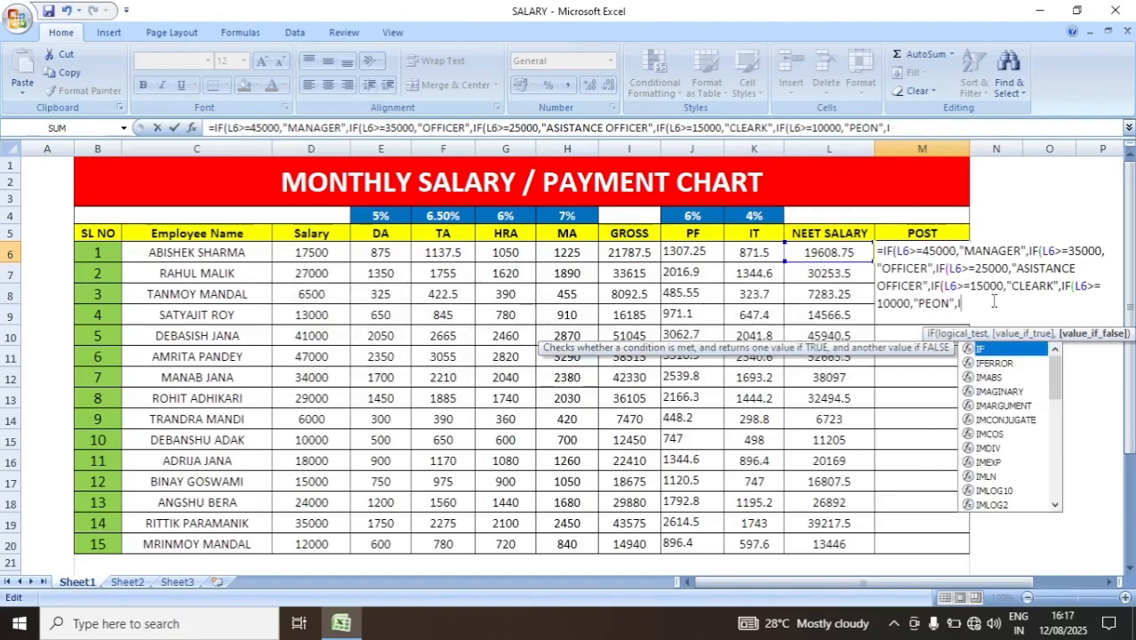
pyautogui.click(835, 253)
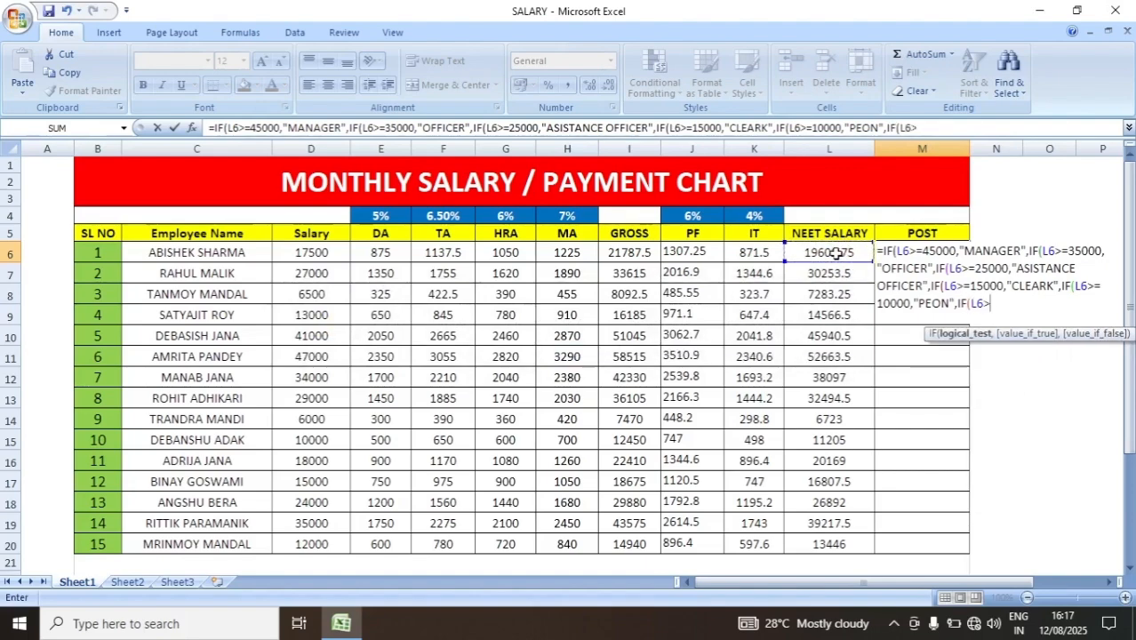
pyautogui.write('>=6000,"')
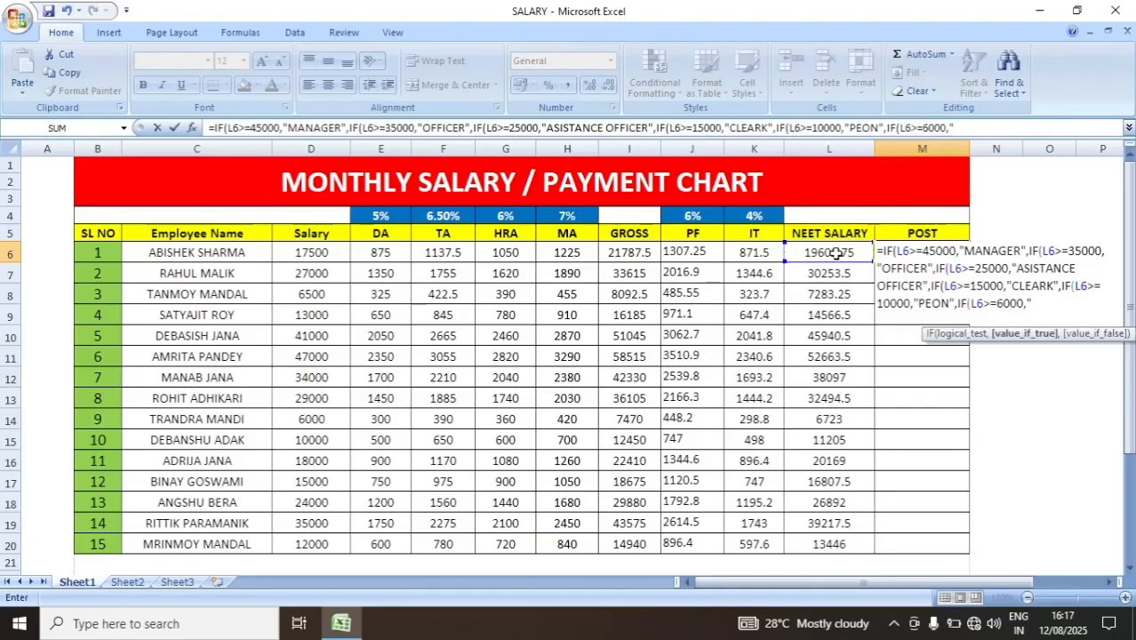
pyautogui.write('SAFA')
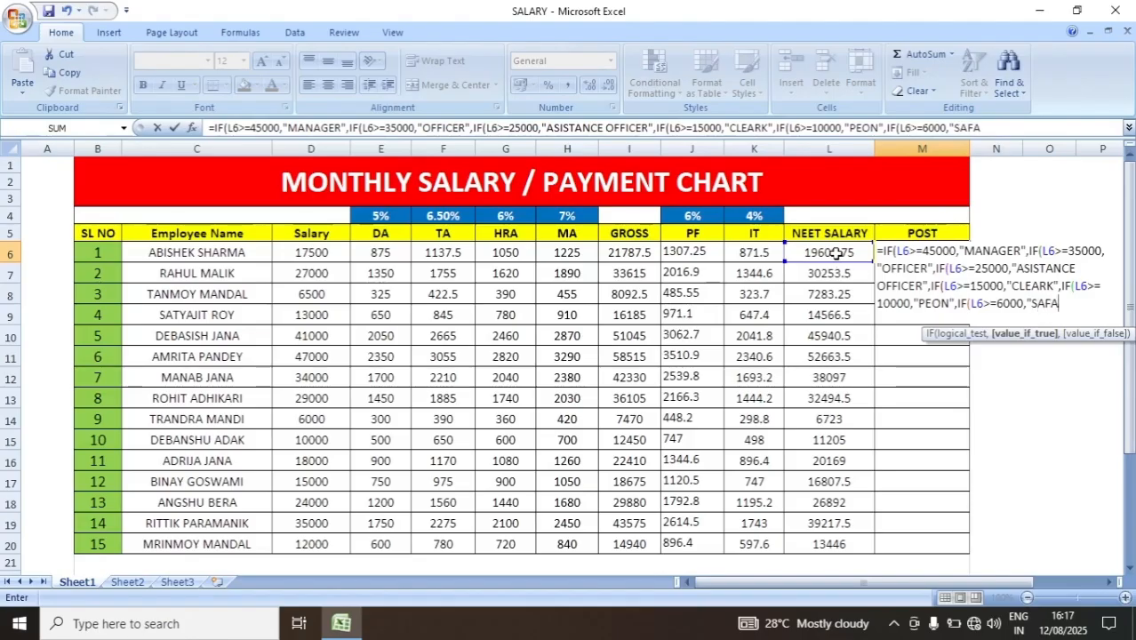
pyautogui.write('IAR",IF(')
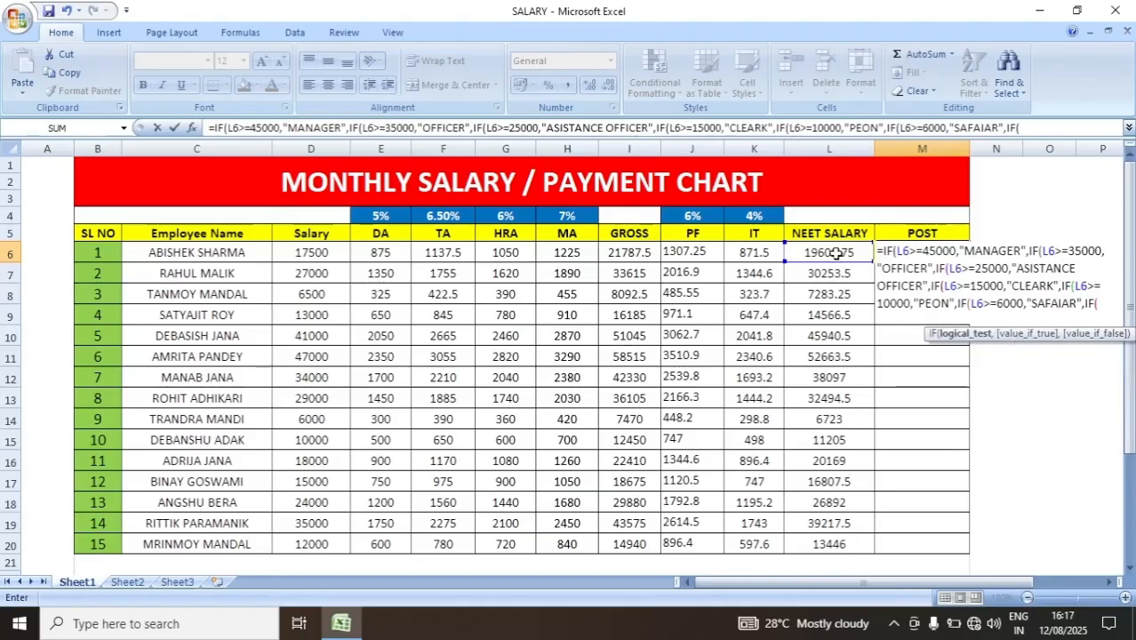
# - Nest a seventh IF in the M6 formula that returns "LABOUR" when L6<=6000
pyautogui.click(835, 253)
pyautogui.write('<=')
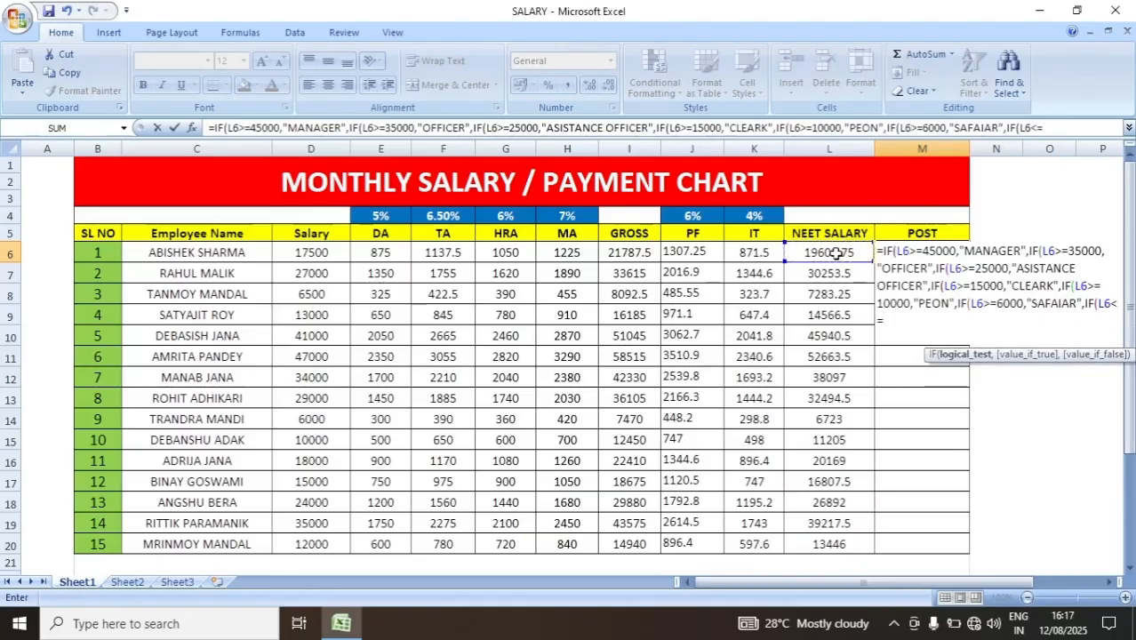
pyautogui.write('6000,')
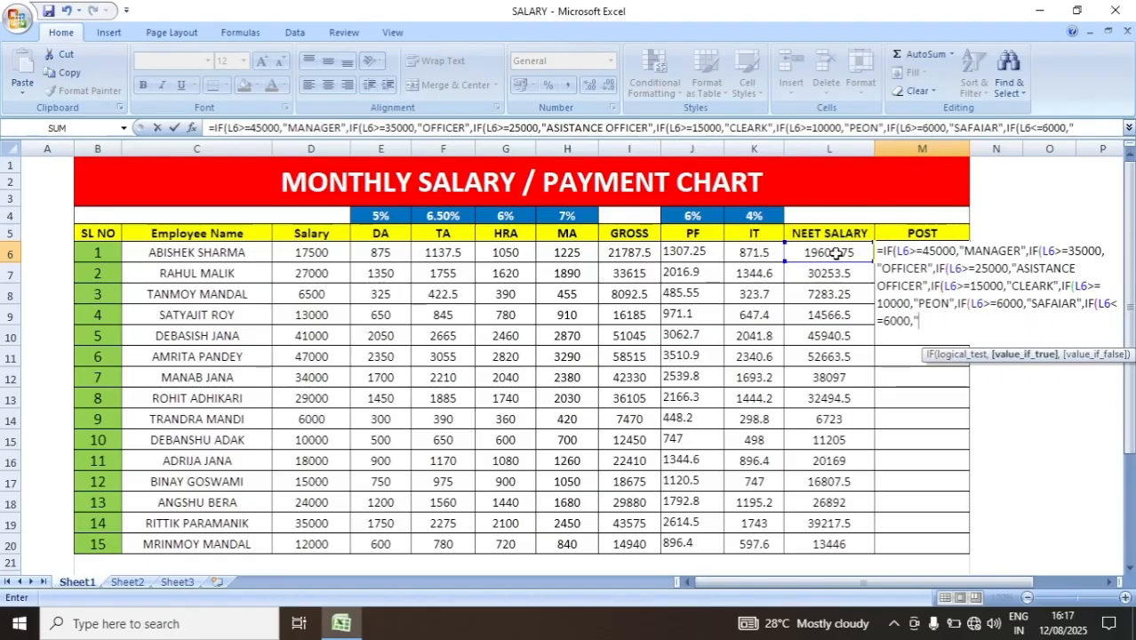
pyautogui.write('"LABOUR"')
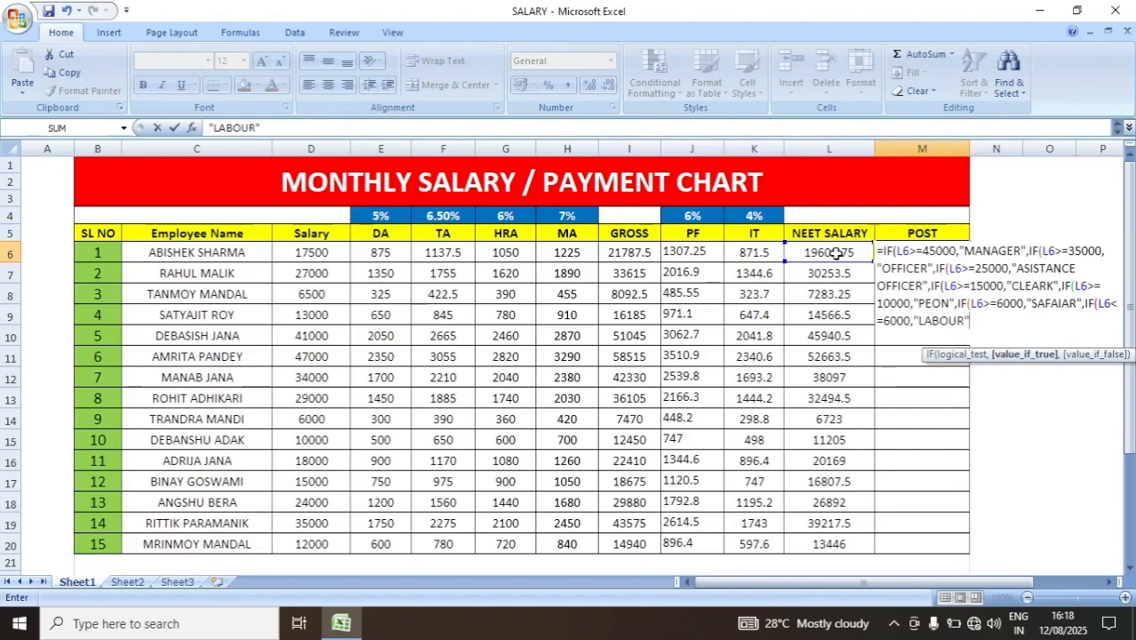
pyautogui.write(',')
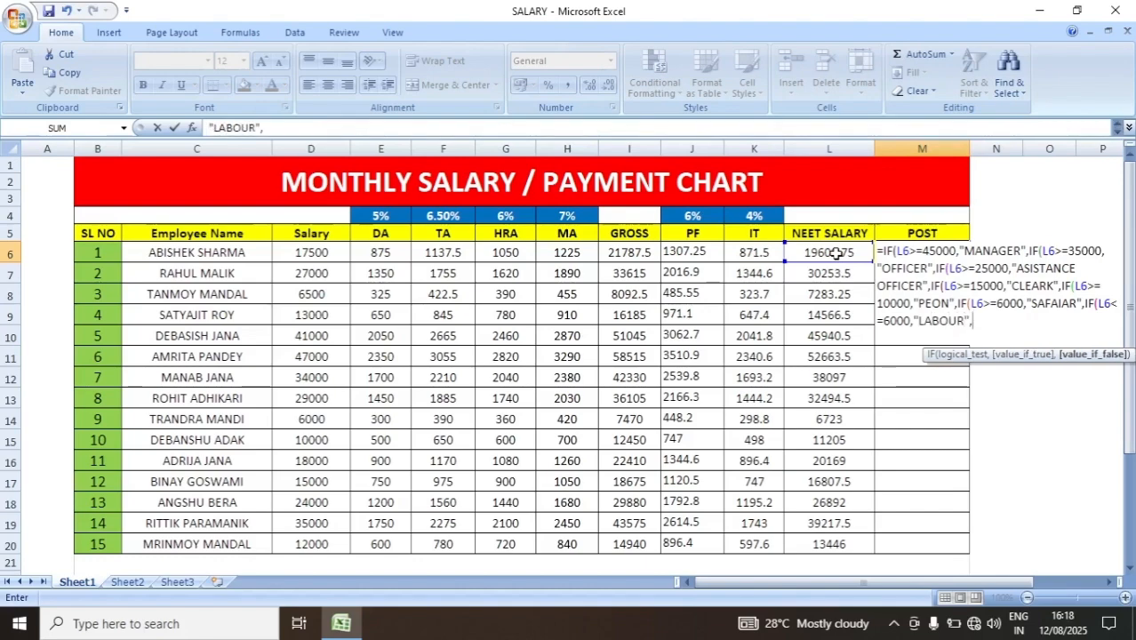
pyautogui.write(')))))))')
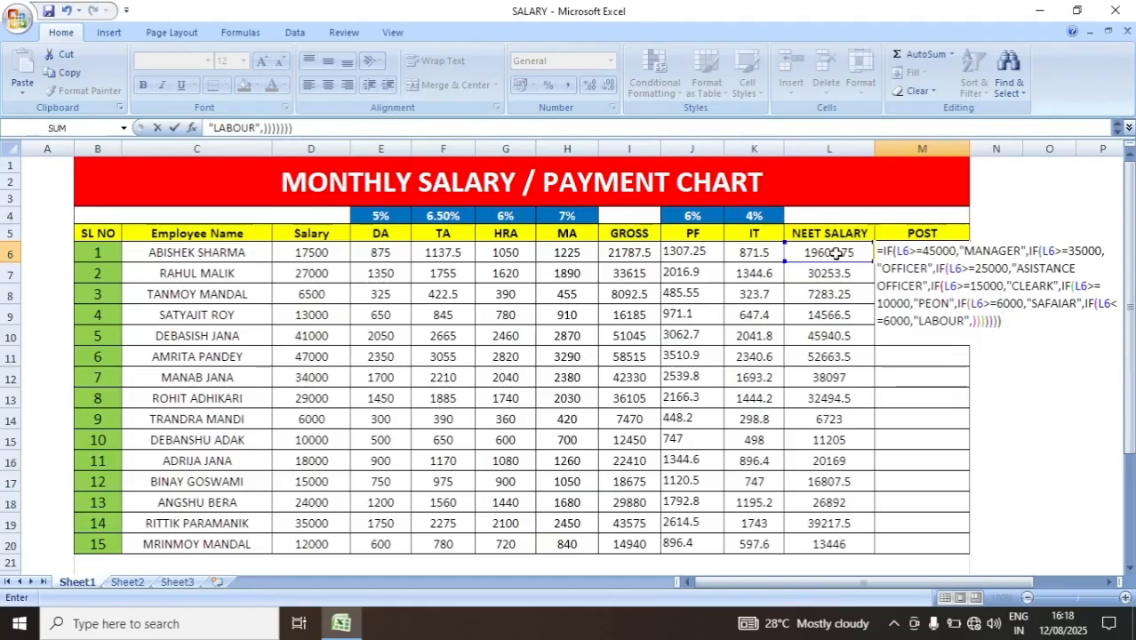
# - Leave the last false value empty, close all seven IF parentheses and enter the formula in M6
pyautogui.press('Return')
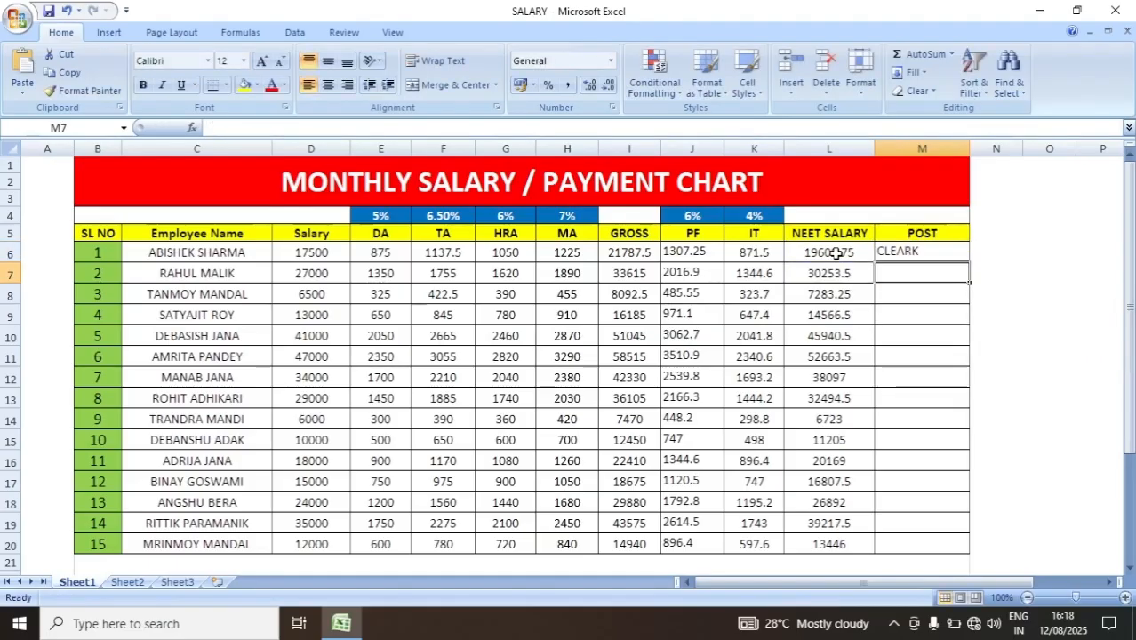
# - Fill the POST formula from M6 down through M20 and widen column M to fit the longest post names
pyautogui.click(918, 253)
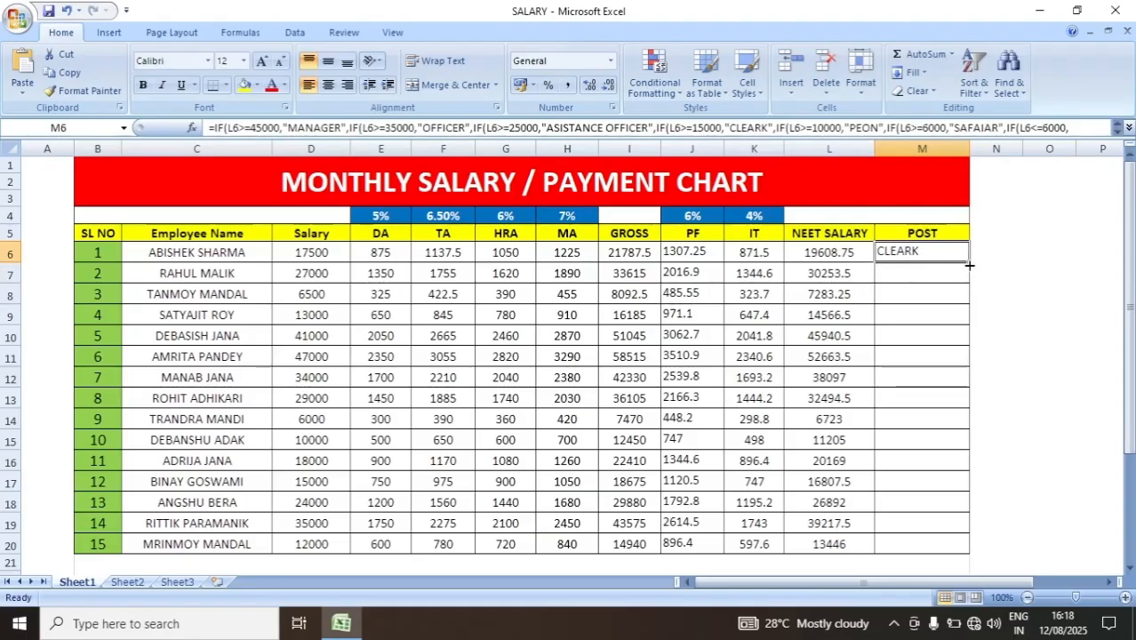
pyautogui.moveTo(968, 264); pyautogui.dragTo(965, 547)
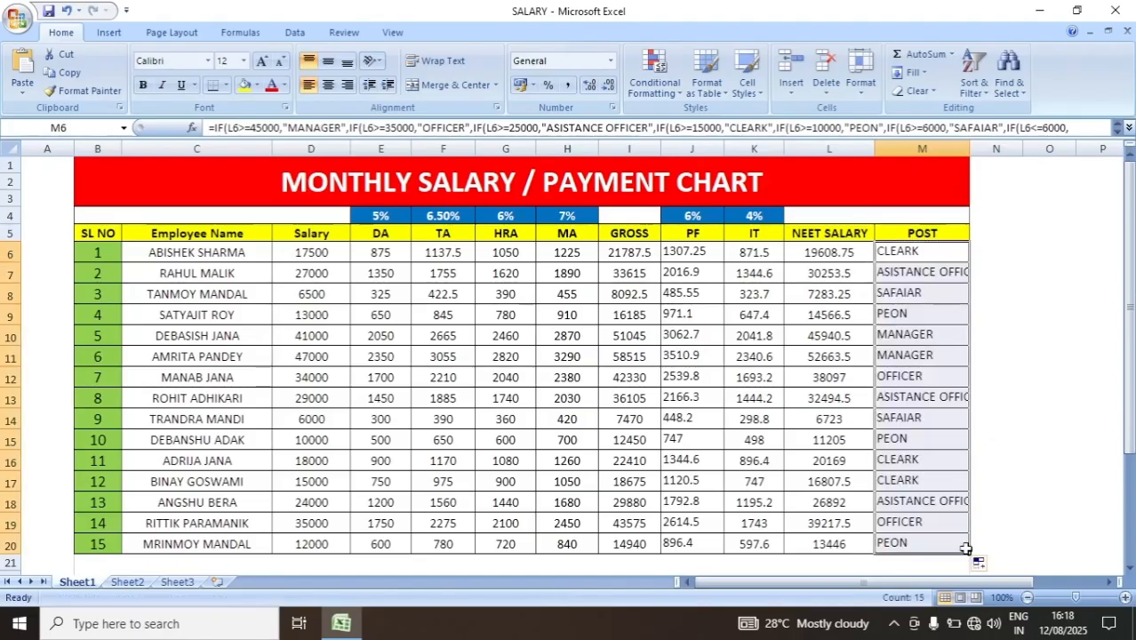
pyautogui.moveTo(969, 147); pyautogui.dragTo(1004, 148)
pyautogui.click(1030, 289)
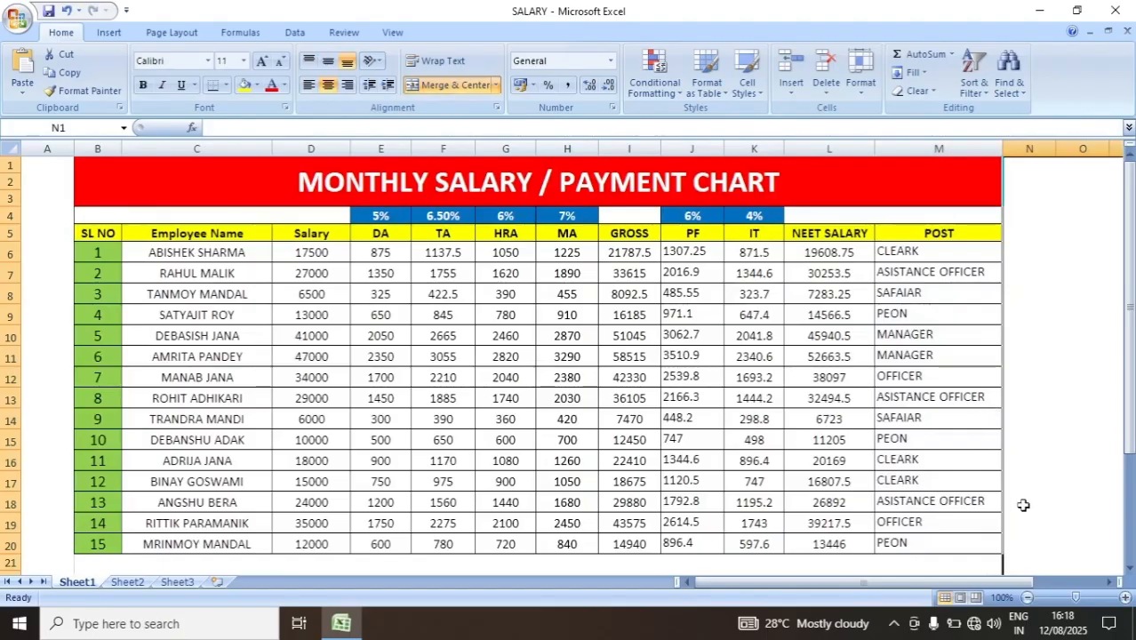